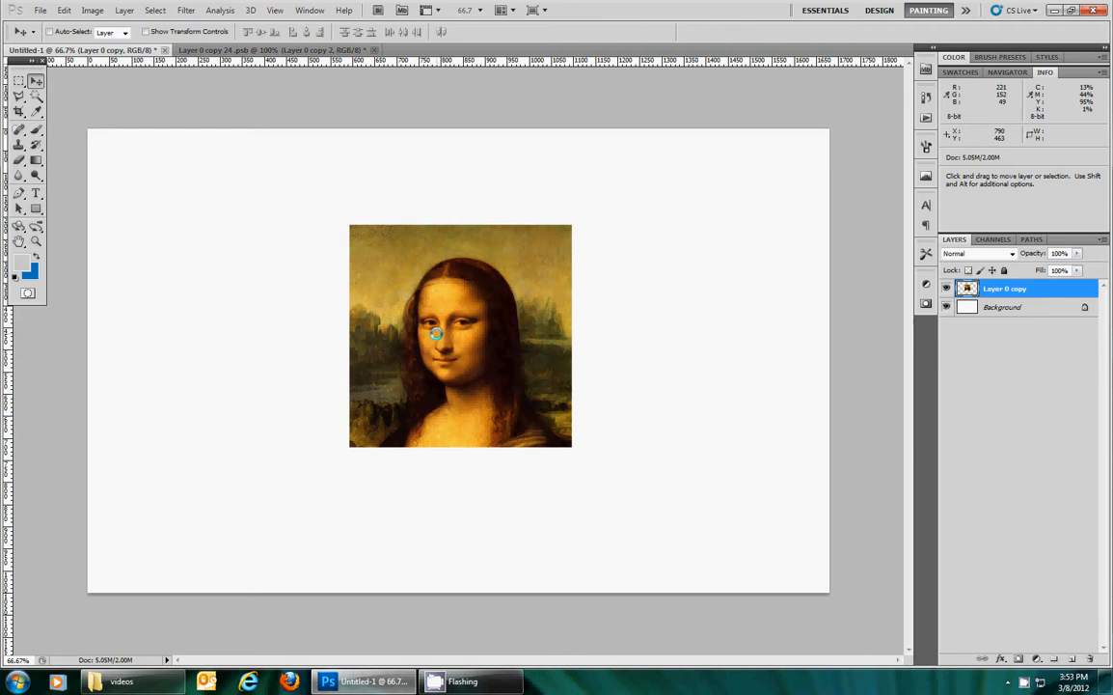
Step: Duplicate the painting's layer beside the original and move both copies together to the middle of the canvas
left_click_drag(436, 332, 666, 342)
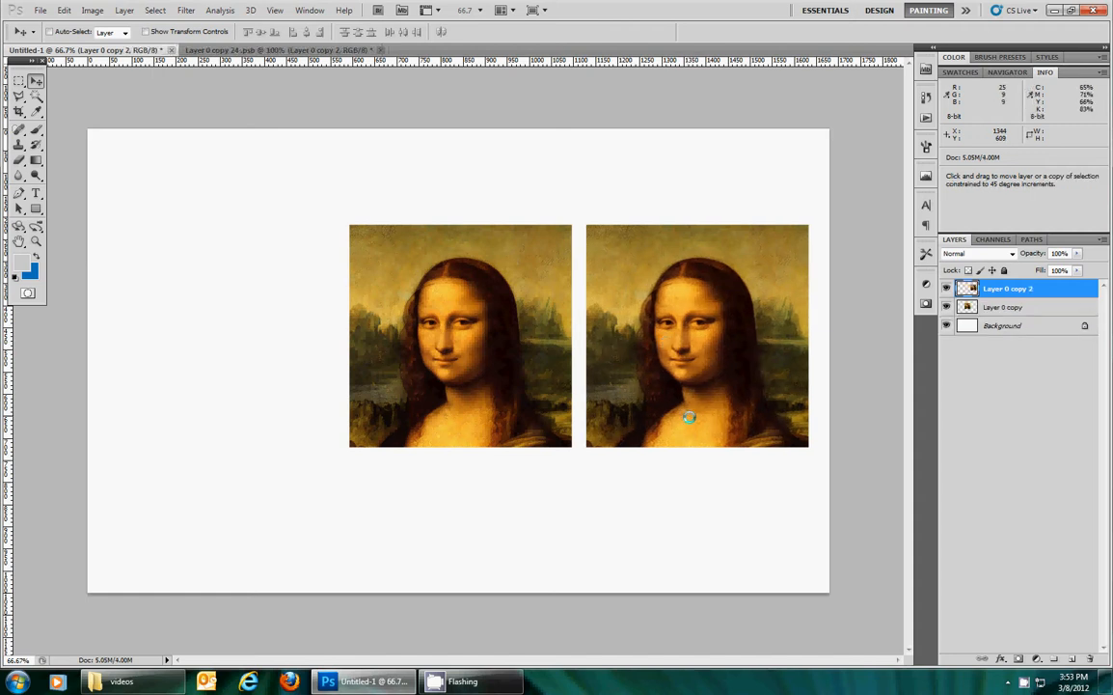
left_click(1023, 307, "shift")
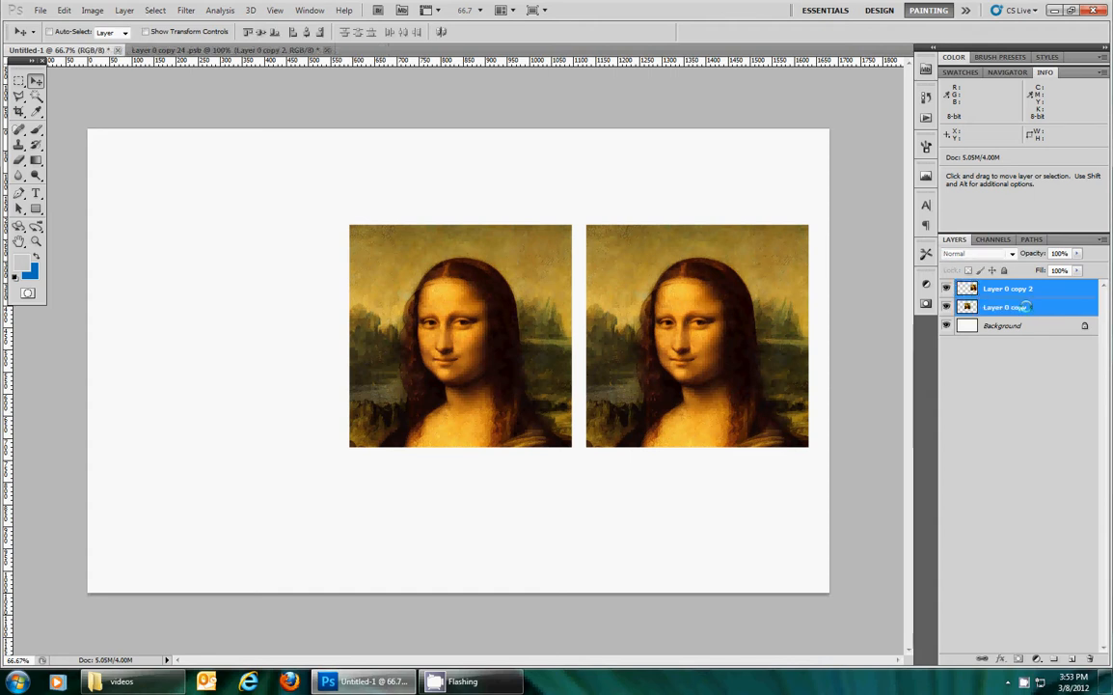
left_click(1050, 293, "ctrl")
left_click(1047, 309, "ctrl")
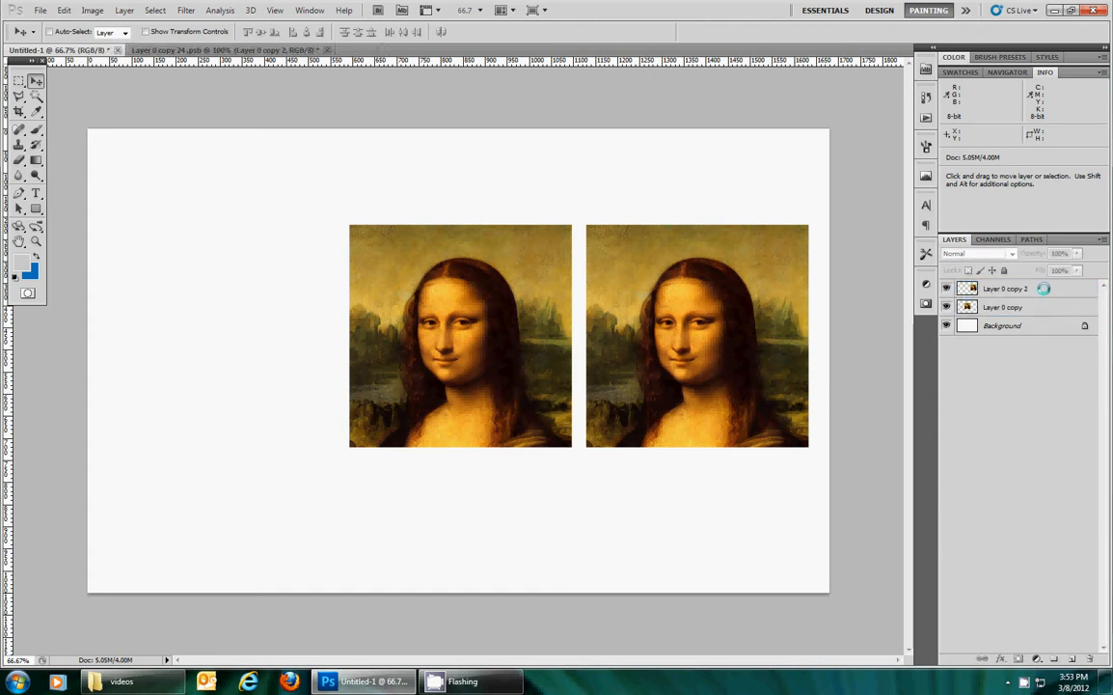
left_click(1044, 288, "ctrl")
left_click(1044, 307, "ctrl")
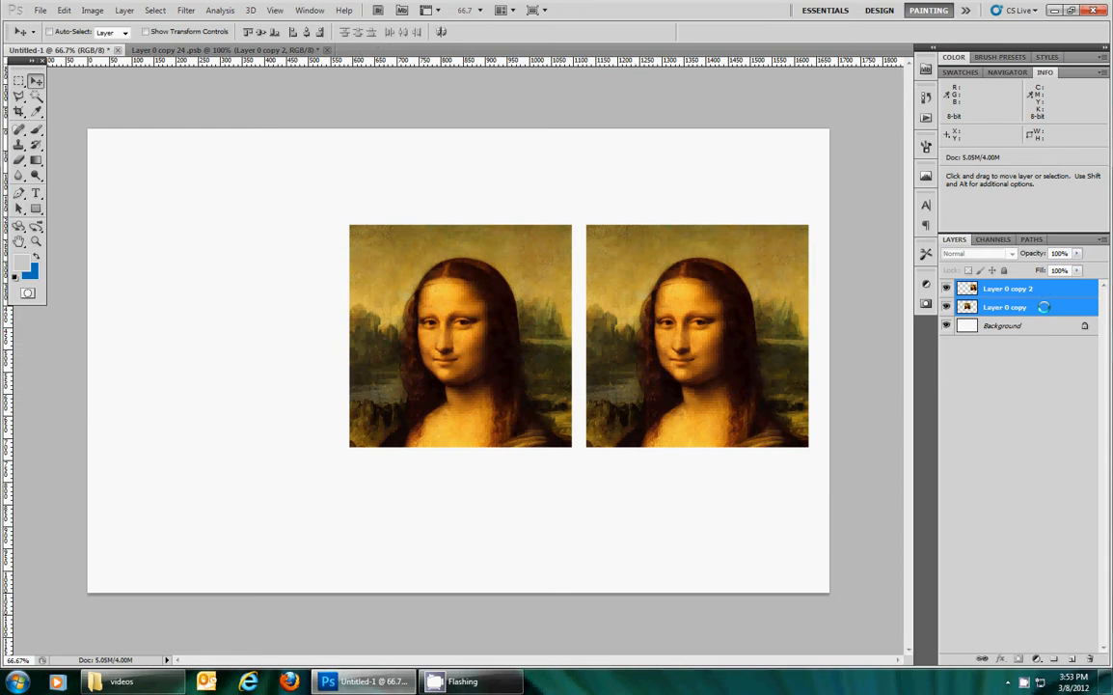
left_click_drag(641, 305, 610, 331)
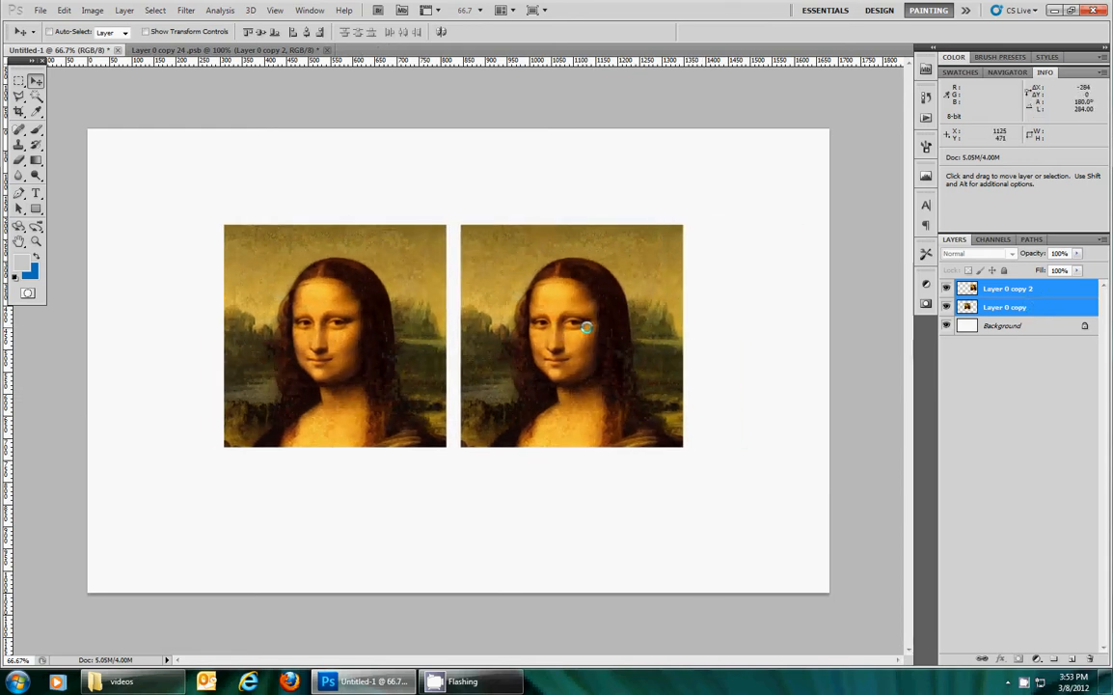
Step: Convert the Layer 0 copy 2 layer to a smart object
left_click(998, 288)
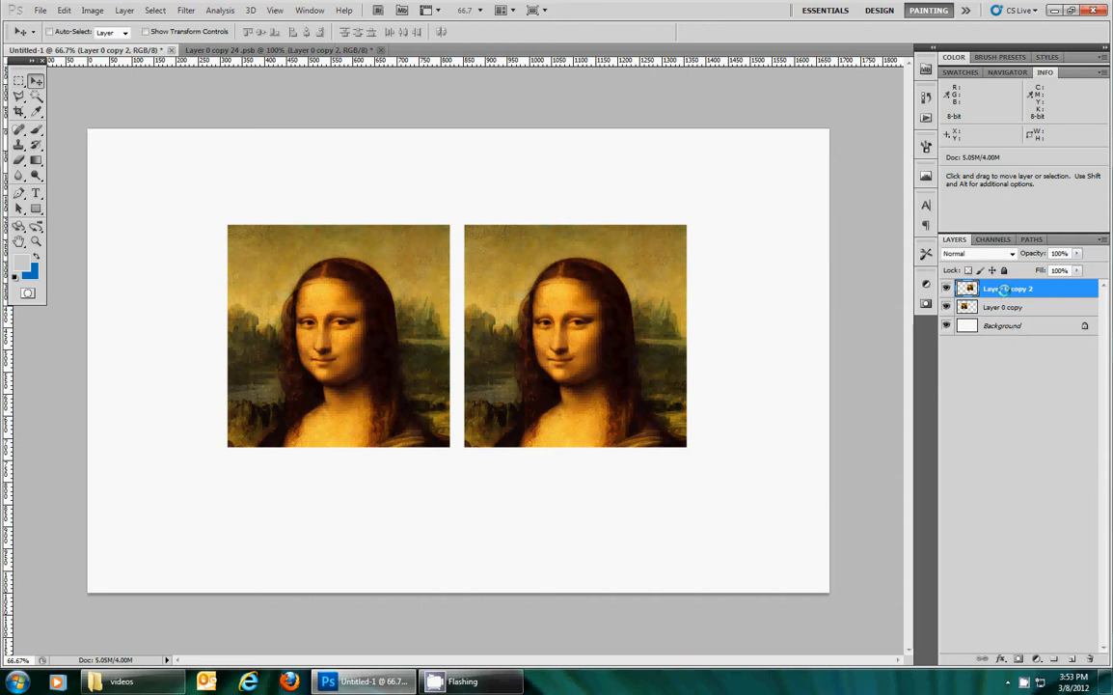
right_click(1004, 287)
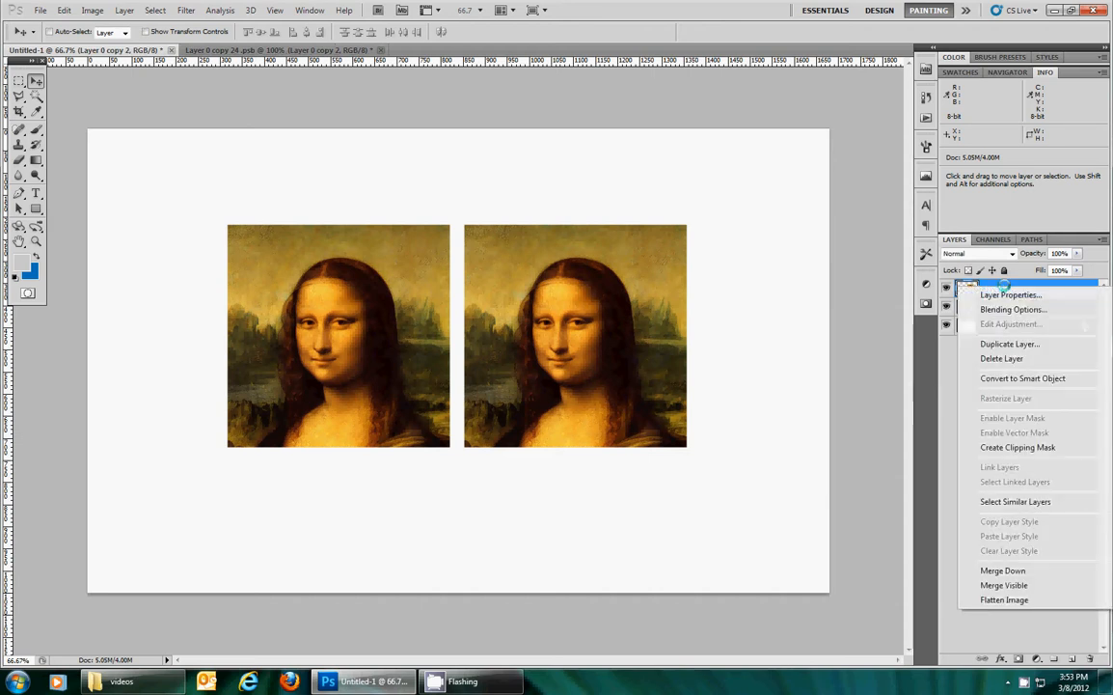
left_click(1016, 378)
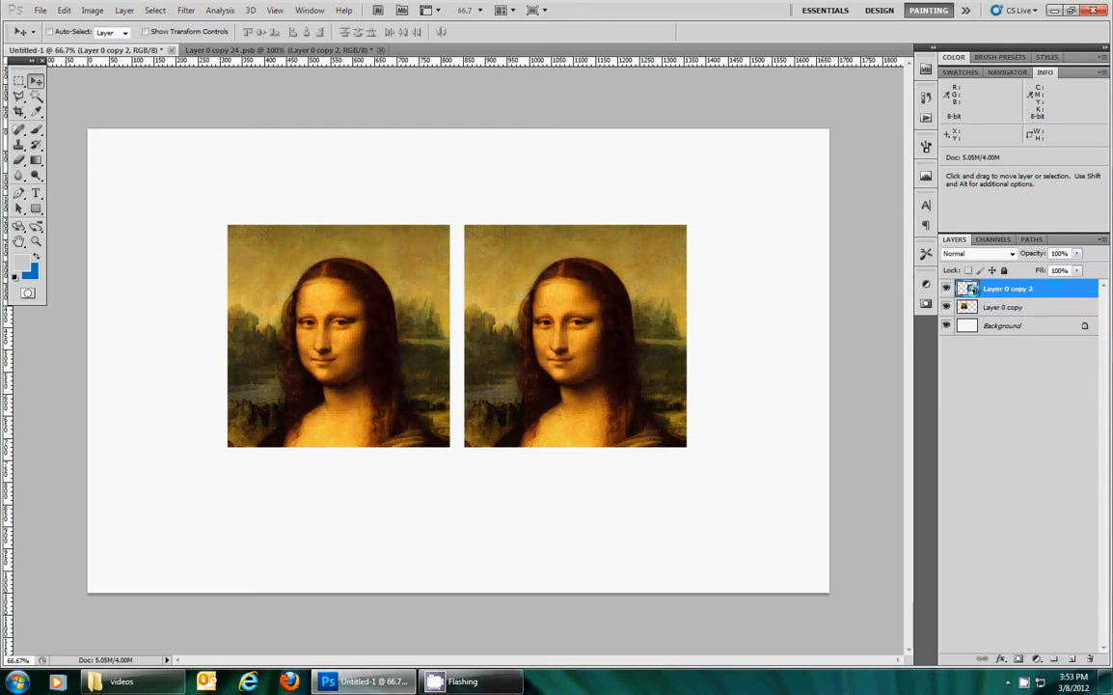
Step: Select both painting layers and scale them down together about their centre to tiny thumbnails
left_click(996, 306, "shift")
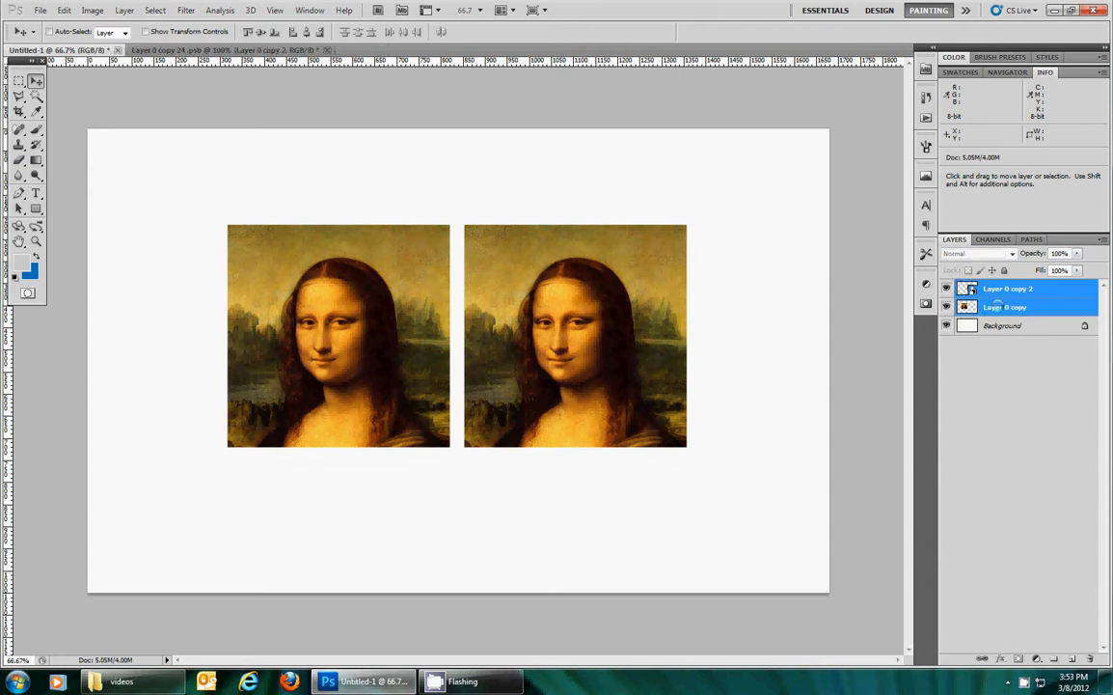
key("ctrl+t")
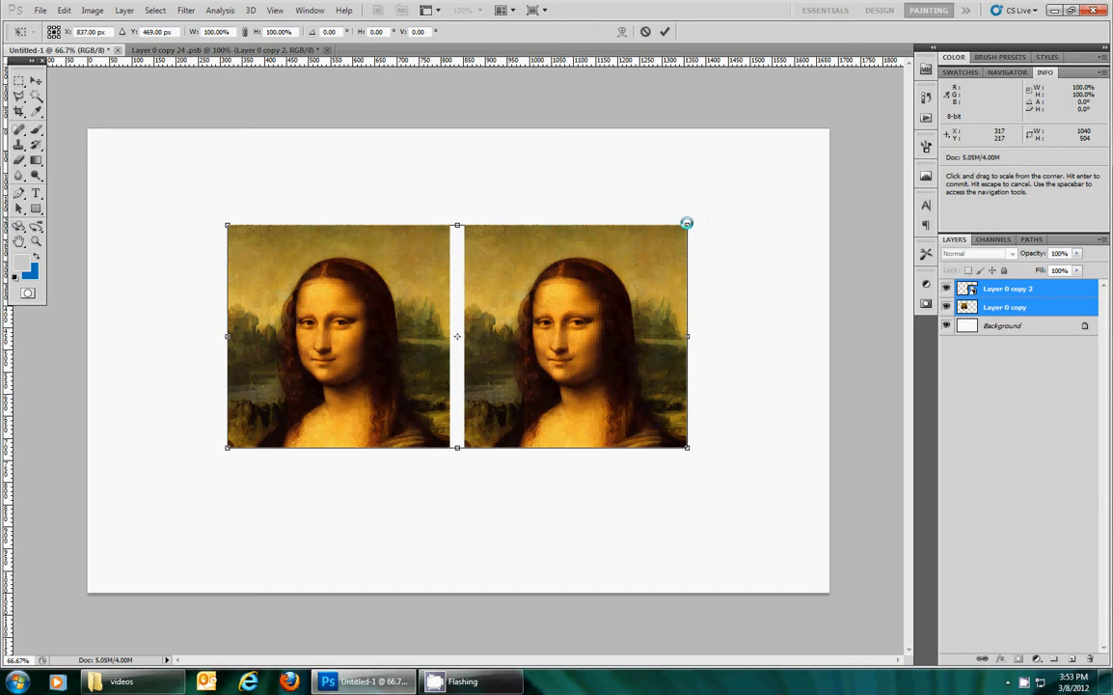
left_click_drag(686, 223, 463, 321)
key("Return")
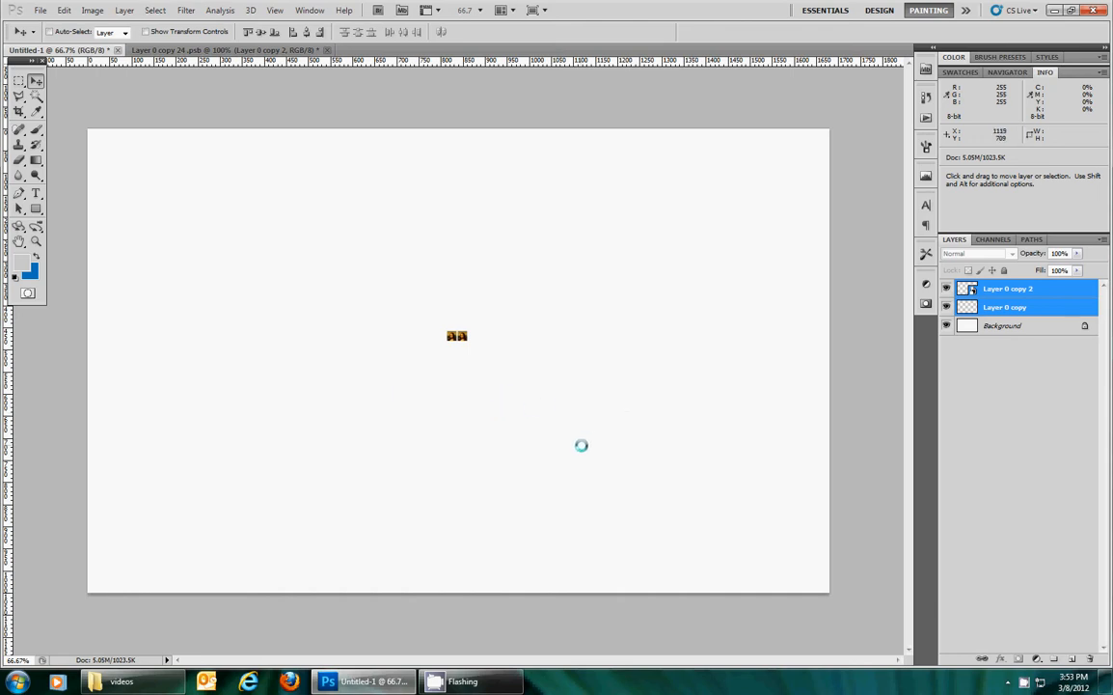
Step: Enlarge both thumbnails together about their centre until they slightly exceed the paintings' original size
key("ctrl+t")
left_click_drag(468, 330, 738, 189)
key("Return")
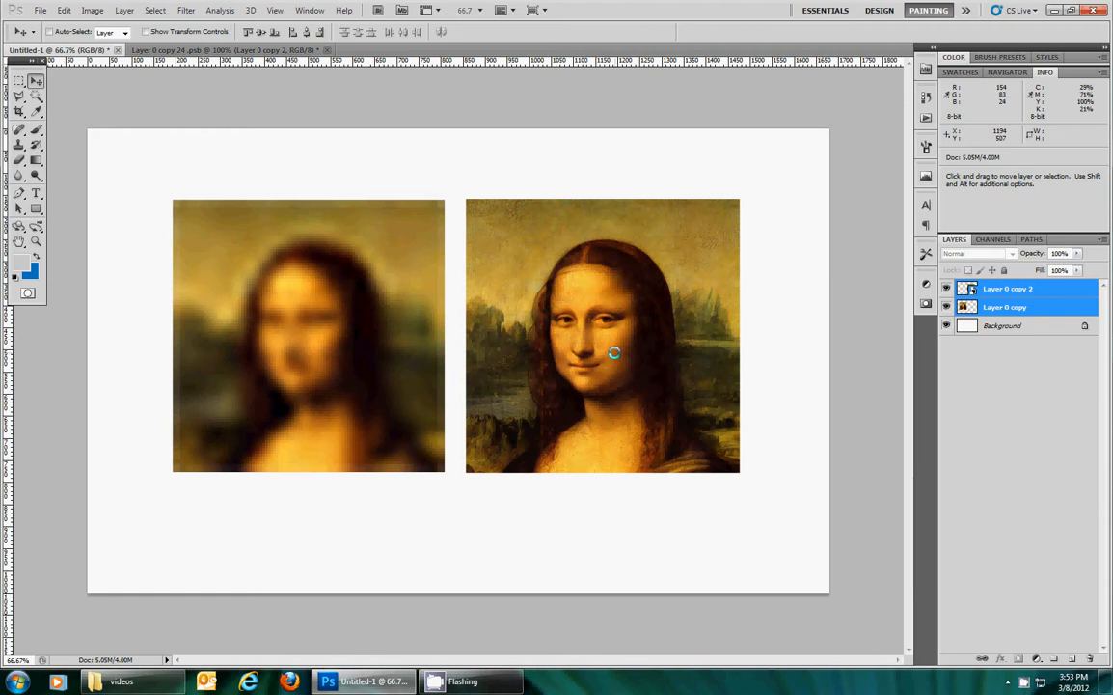
Step: Open the contents of the Layer 0 copy 2 smart object and float them in a resized window over the main document
left_click(967, 290)
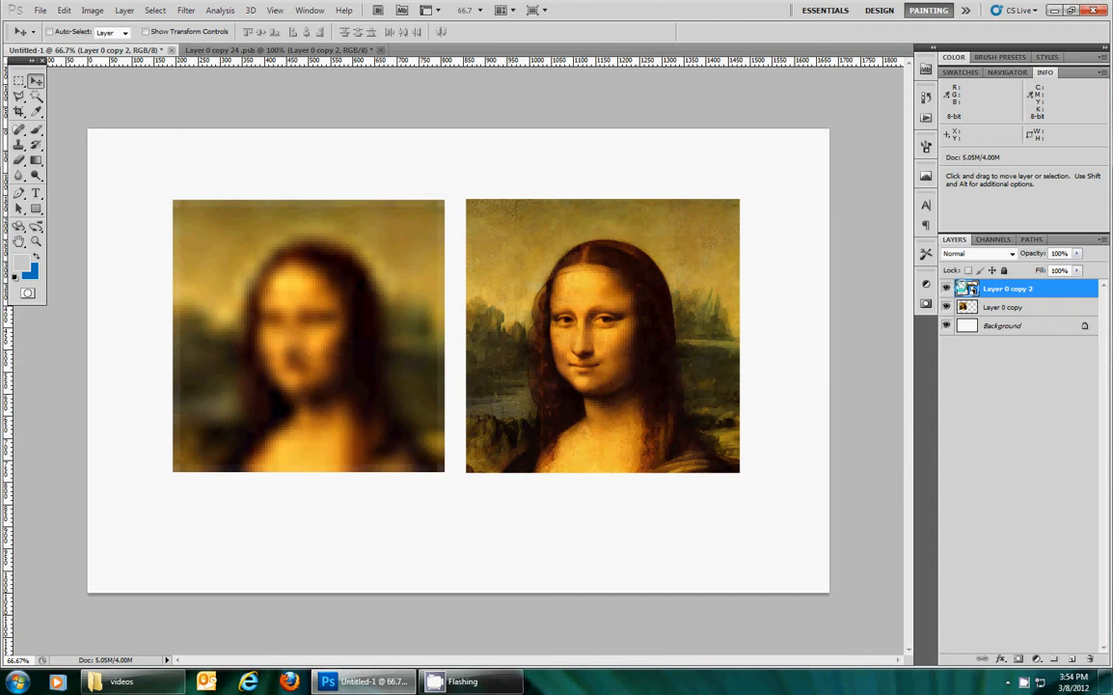
double_click(967, 288)
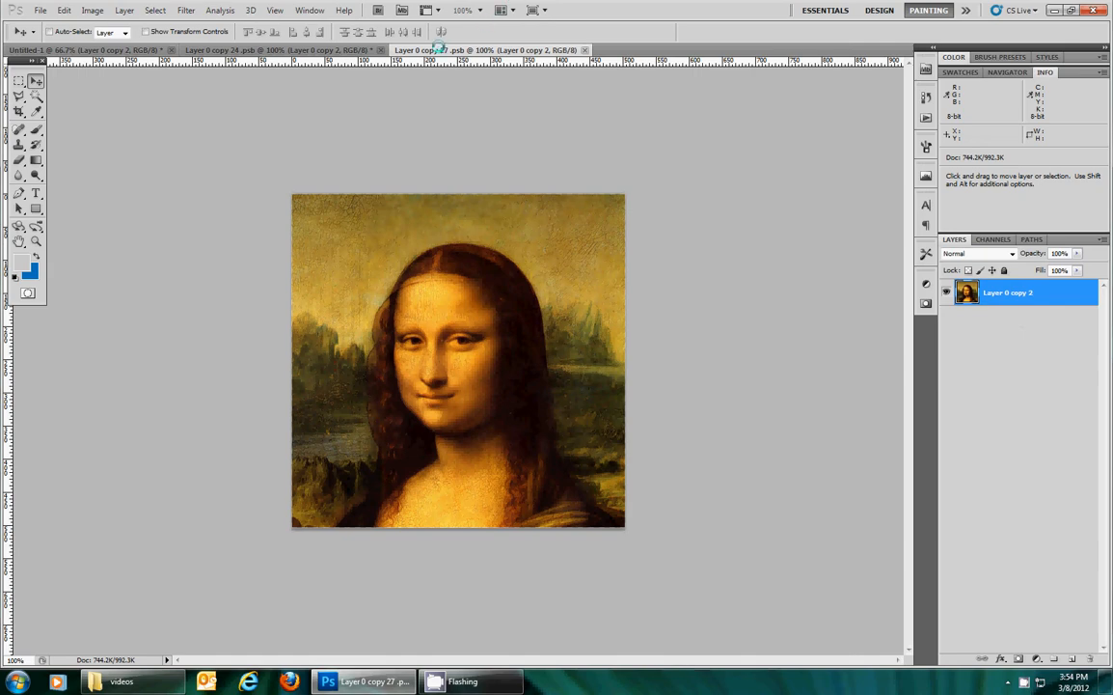
left_click_drag(431, 50, 222, 92)
left_click_drag(463, 455, 510, 526)
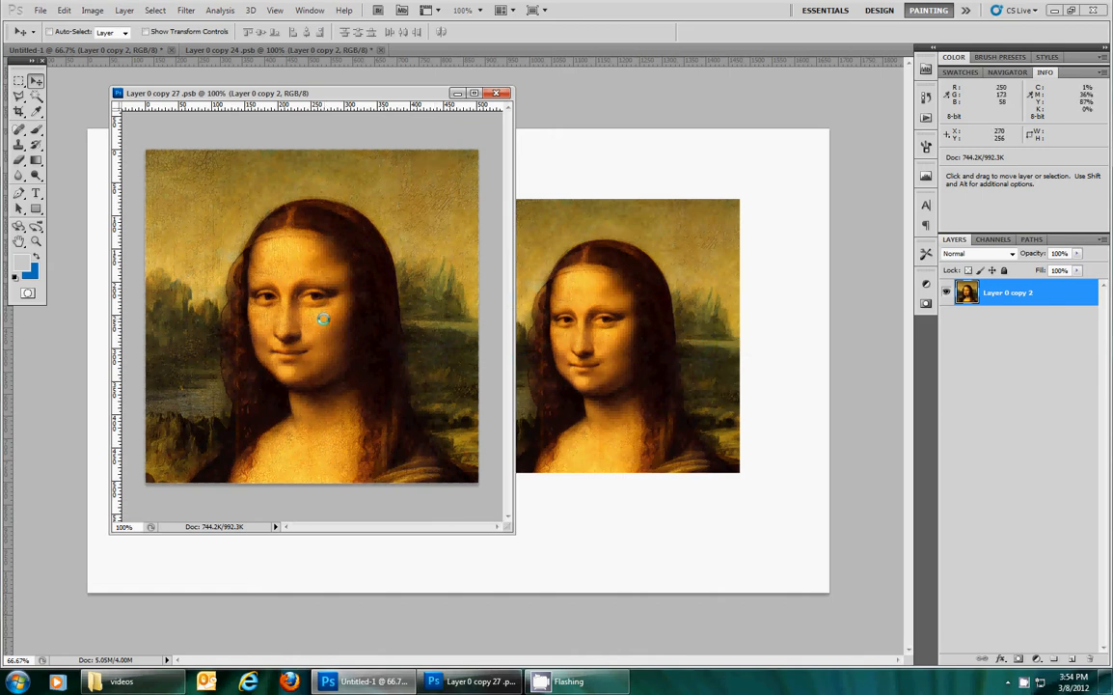
Step: Brighten the smart object's contents using Levels with a midtone value of 2.37, save them and close their window
key("ctrl+l")
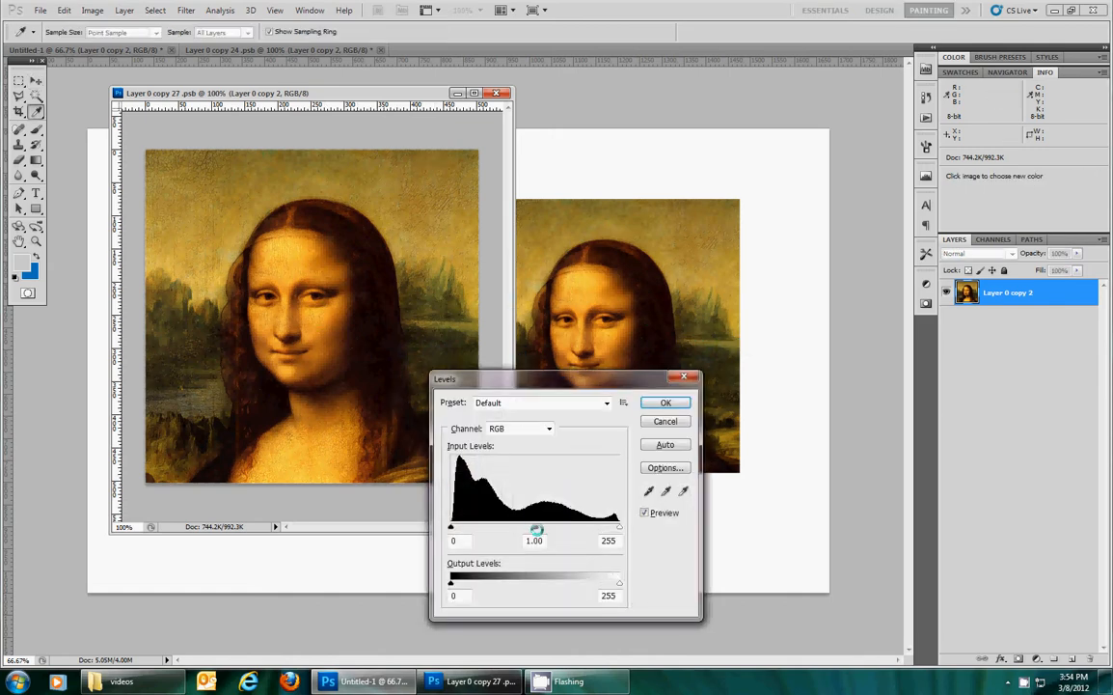
left_click_drag(536, 530, 485, 530)
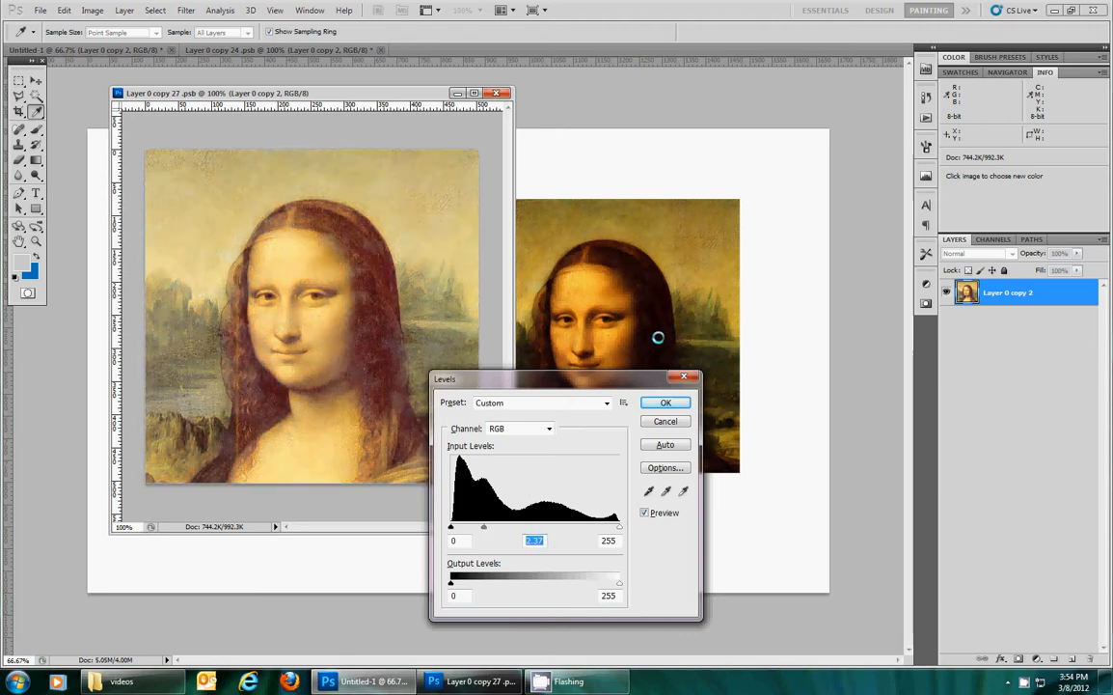
left_click(664, 402)
left_click_drag(337, 93, 294, 89)
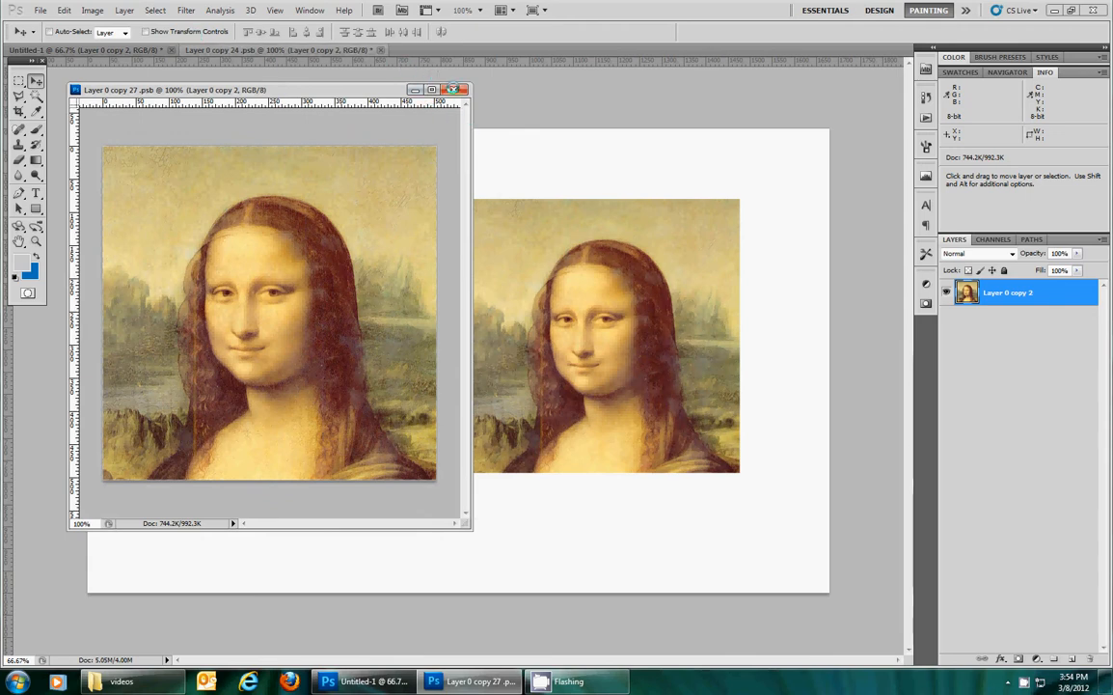
left_click(451, 89)
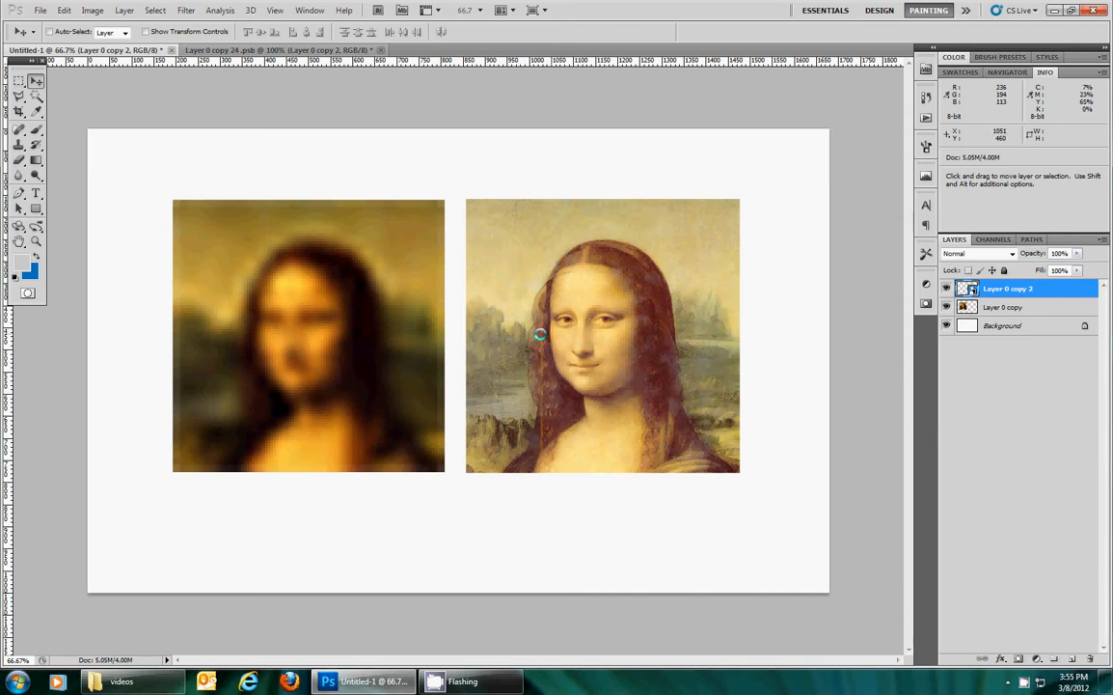
Step: Apply a Gaussian Blur smart filter to Layer 0 copy 2, and reopen its settings to fine-tune the radius
left_click(184, 11)
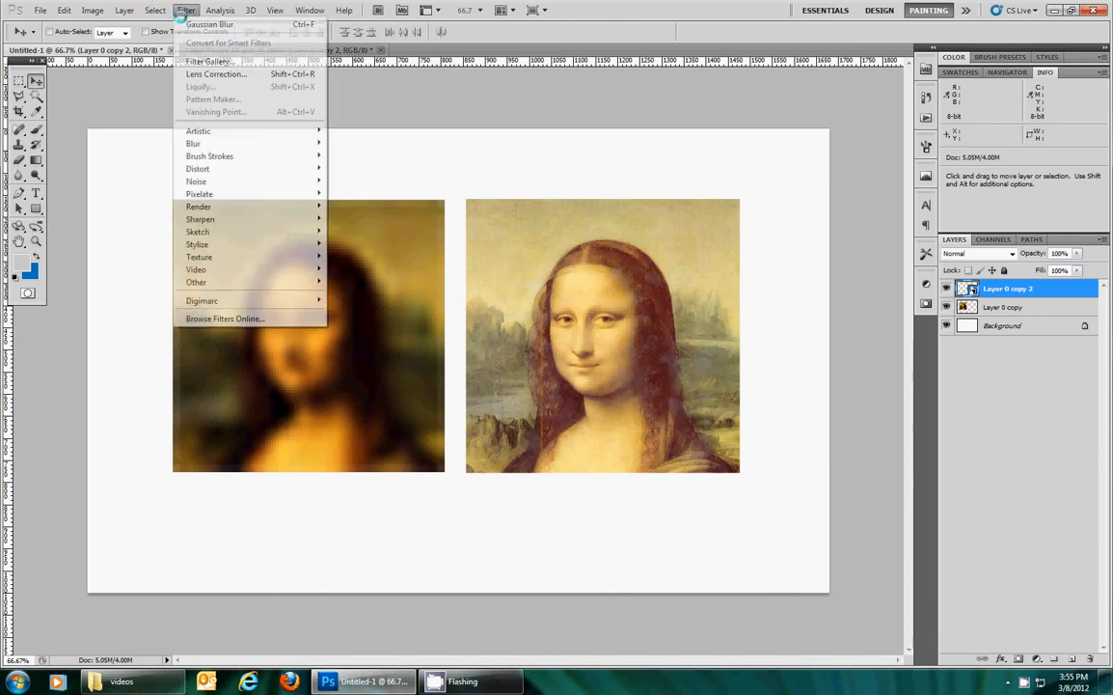
mouse_move(223, 145)
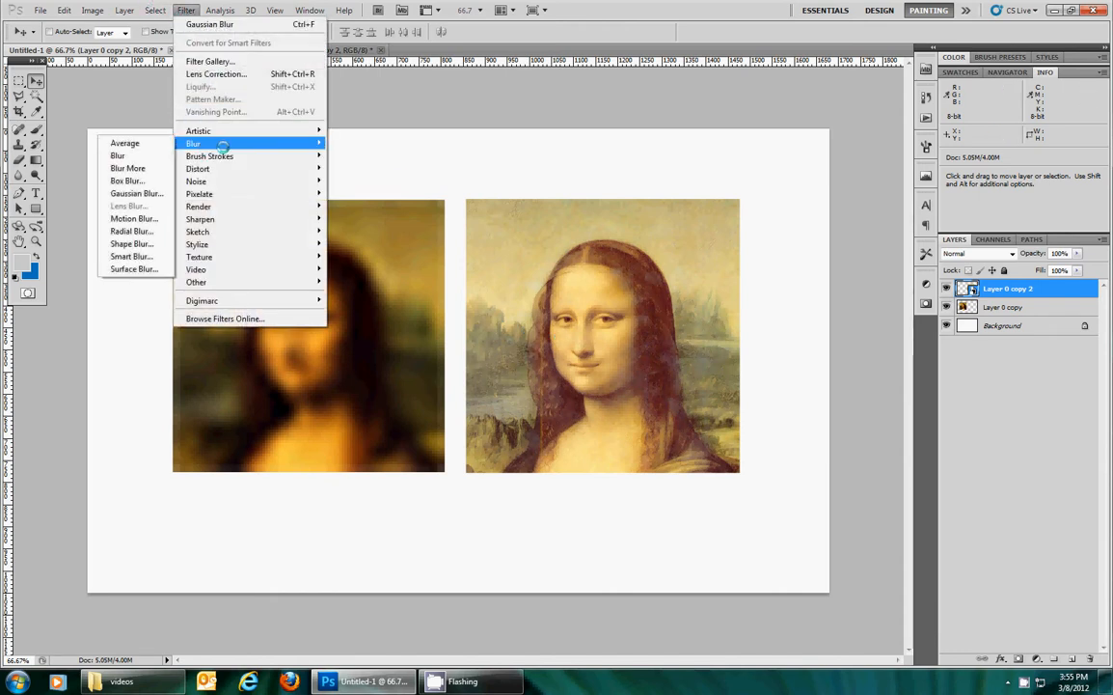
left_click(136, 193)
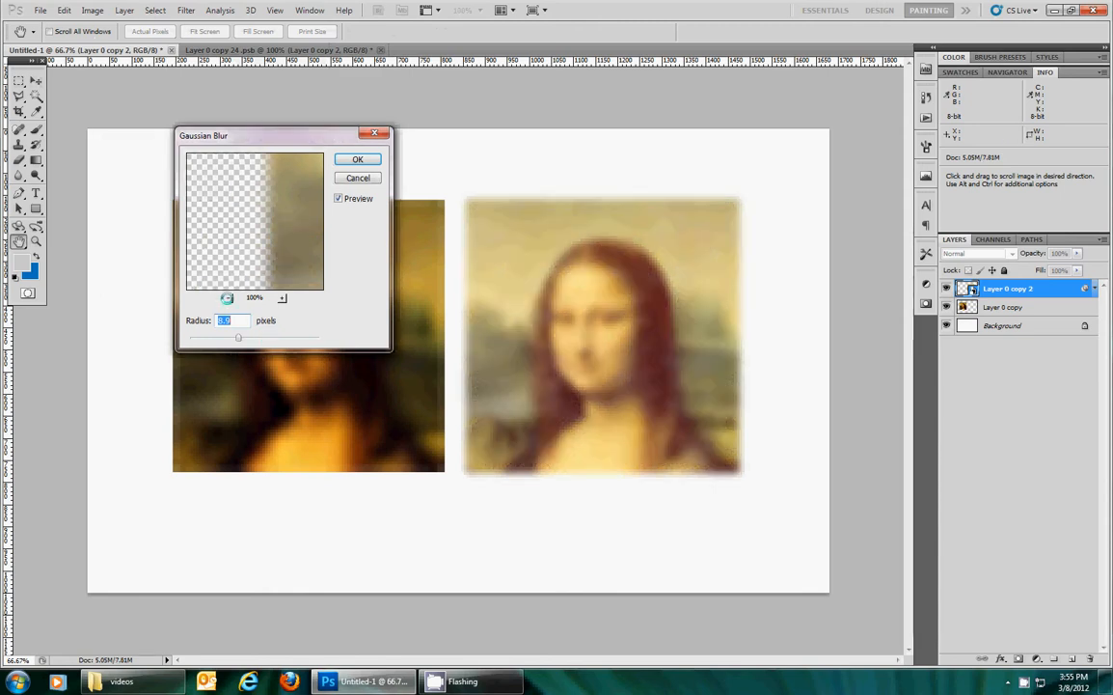
left_click_drag(237, 336, 235, 336)
left_click(355, 159)
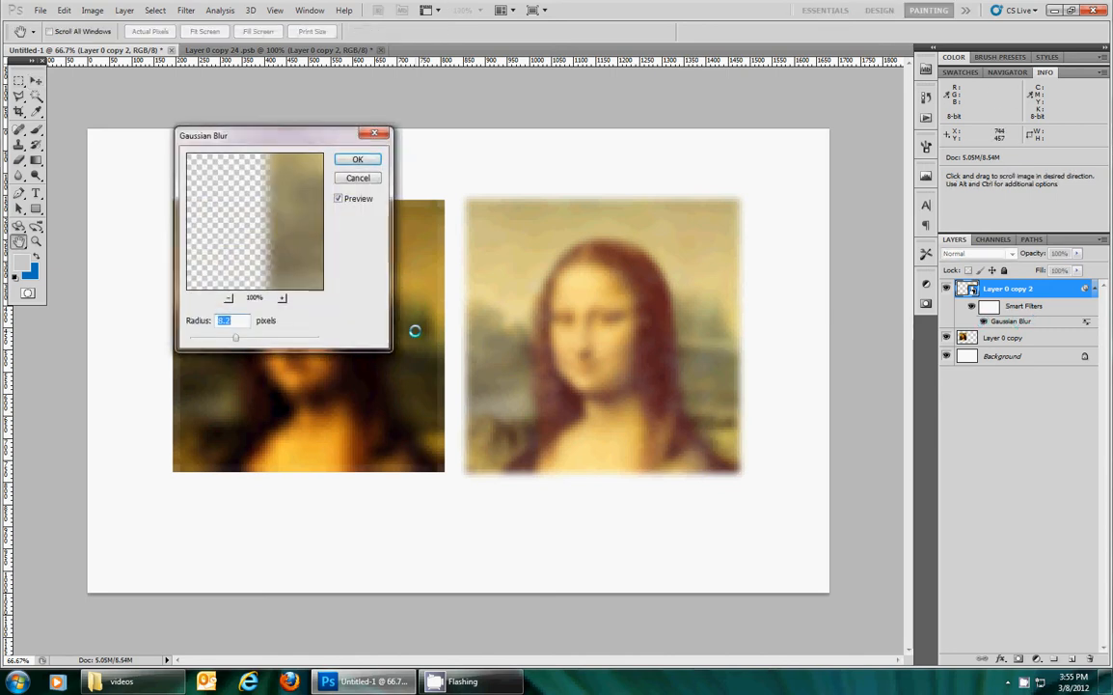
mouse_move(237, 339)
left_mouse_down()
mouse_move(251, 339)
mouse_move(236, 339)
left_mouse_up()
left_click(355, 160)
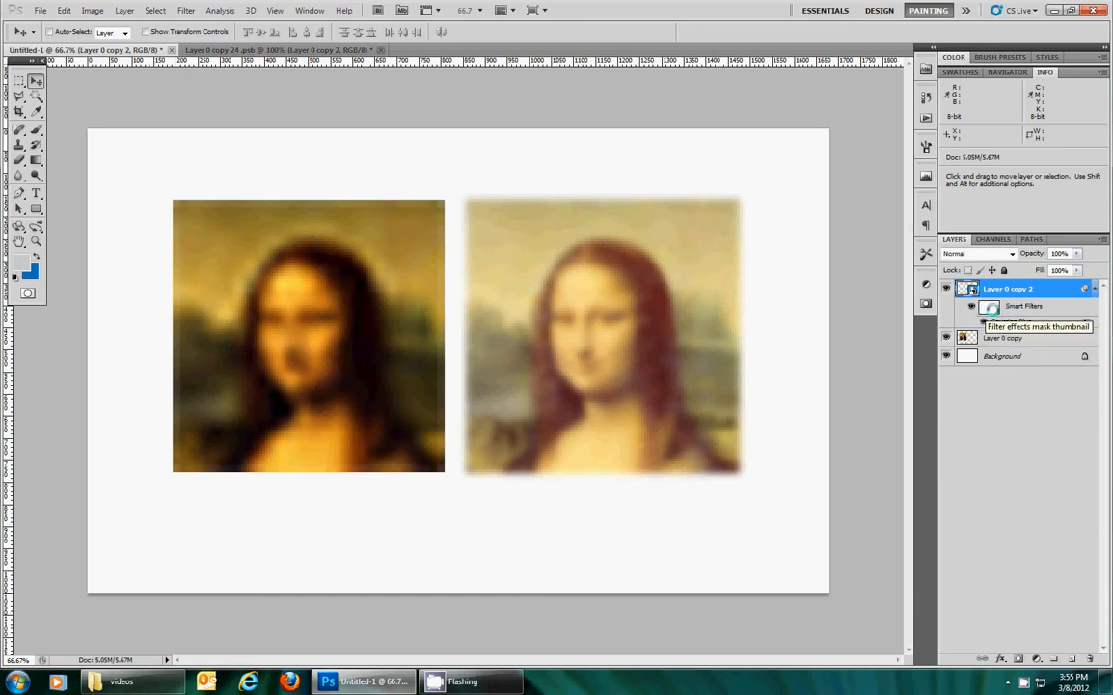
Step: Paint black with a 150 px brush on the smart filter mask over the woman's face, hair and body to hide the blur there
left_click(993, 307)
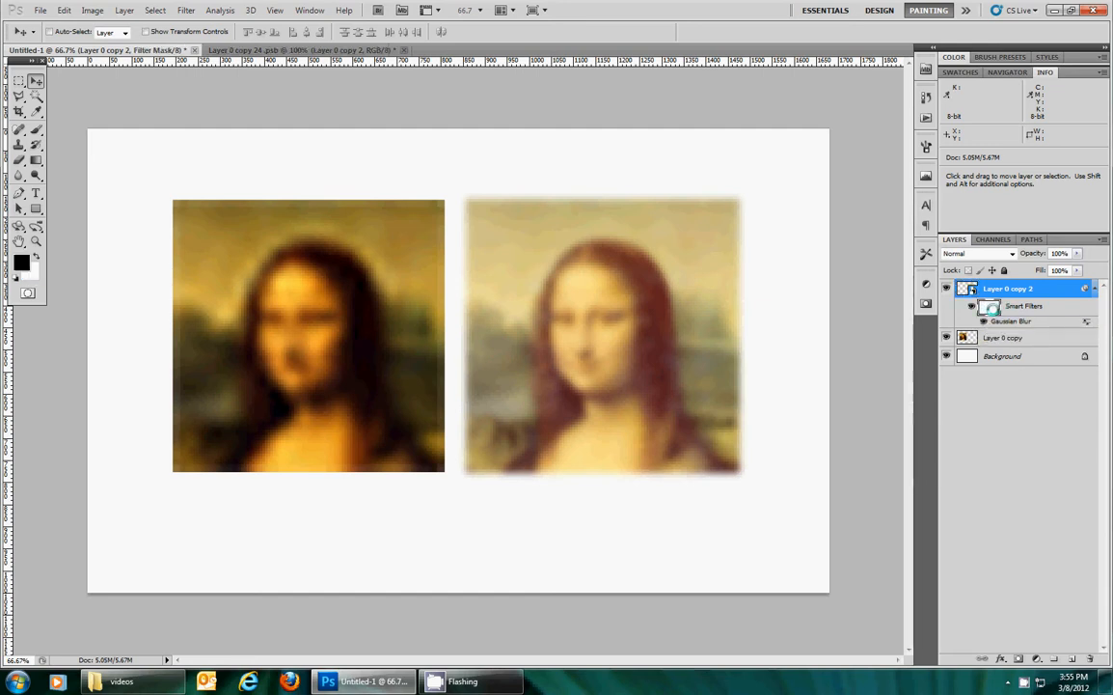
left_click(36, 128)
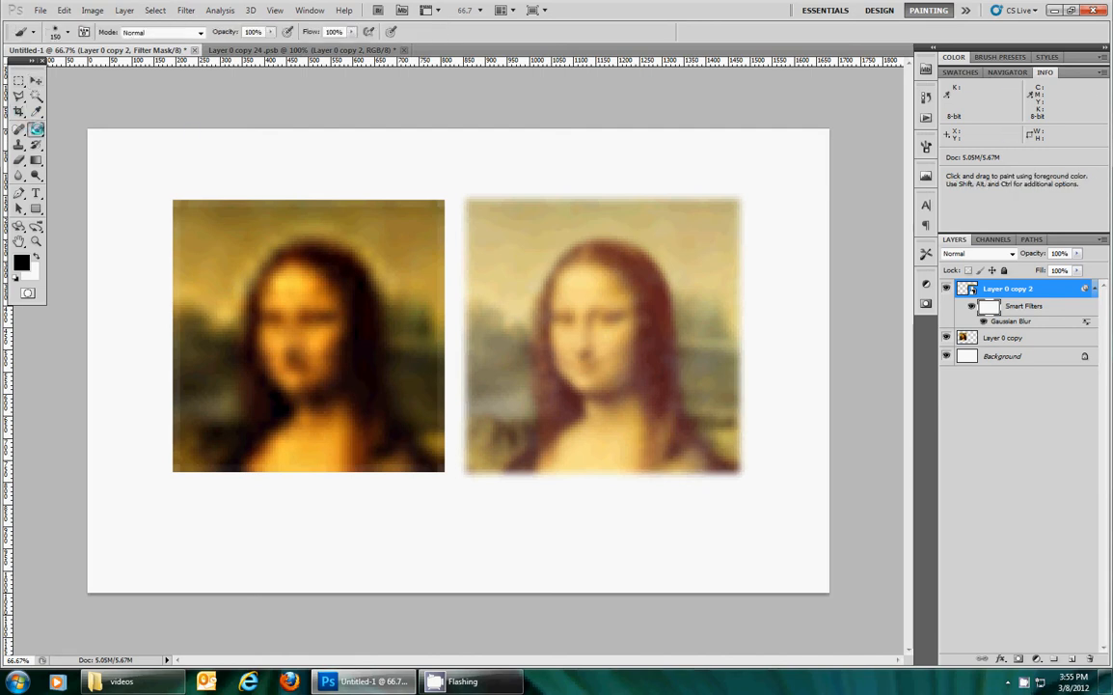
mouse_move(579, 320)
left_mouse_down()
mouse_move(596, 277)
mouse_move(616, 276)
mouse_move(647, 346)
left_mouse_up()
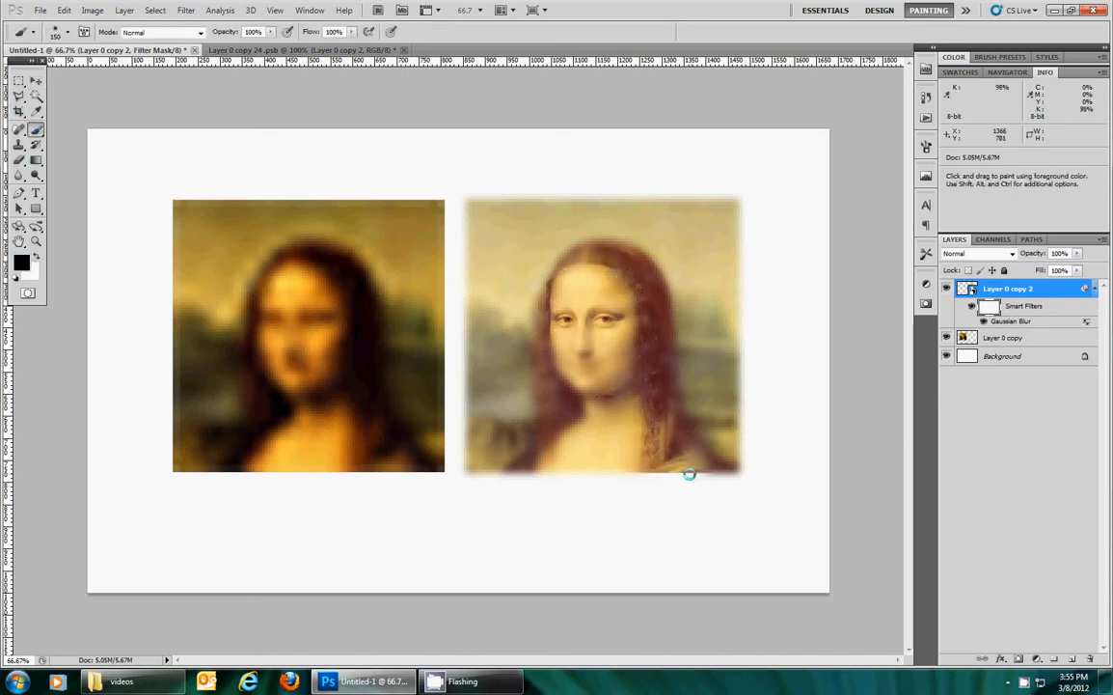
mouse_move(690, 474)
left_mouse_down()
mouse_move(616, 433)
mouse_move(573, 445)
mouse_move(536, 486)
mouse_move(560, 424)
mouse_move(572, 321)
mouse_move(573, 332)
mouse_move(555, 290)
mouse_move(579, 270)
mouse_move(650, 356)
left_mouse_up()
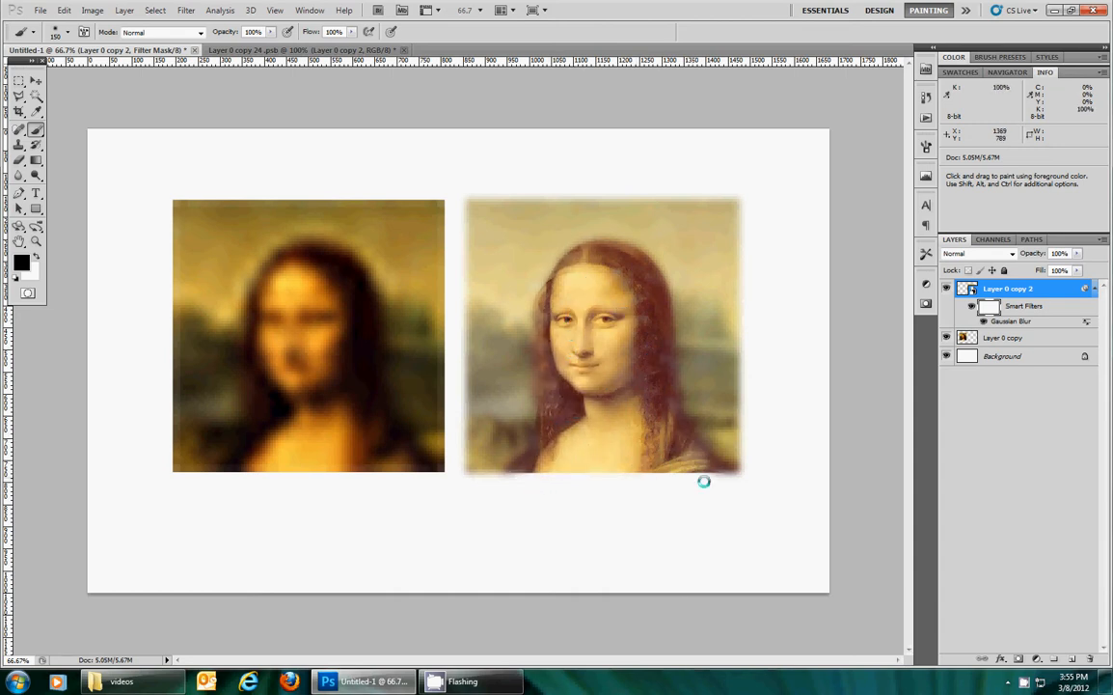
left_click(36, 81)
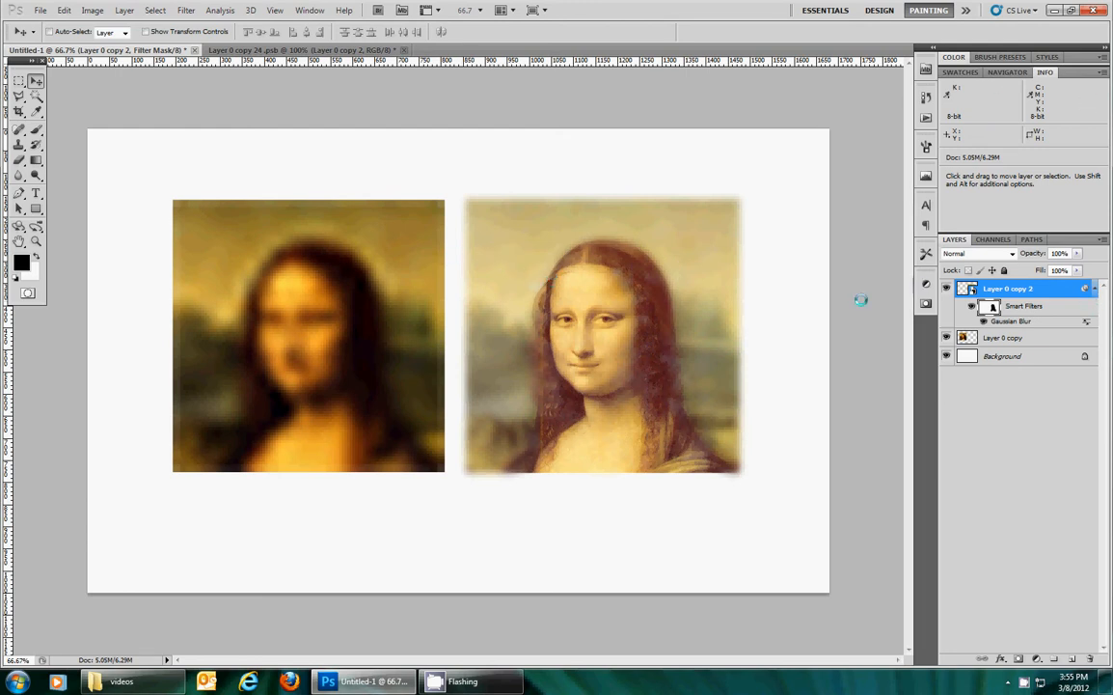
Step: Open and close the smart object's contents, and clear all smart filters from Layer 0 copy 2
double_click(965, 289)
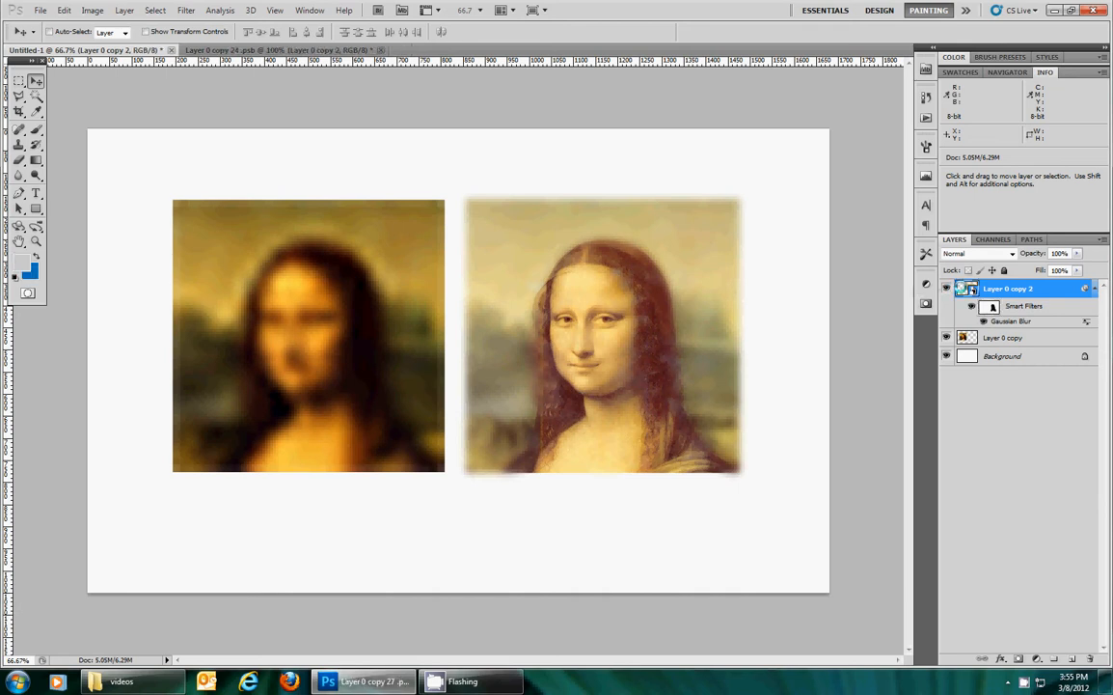
left_click(579, 49)
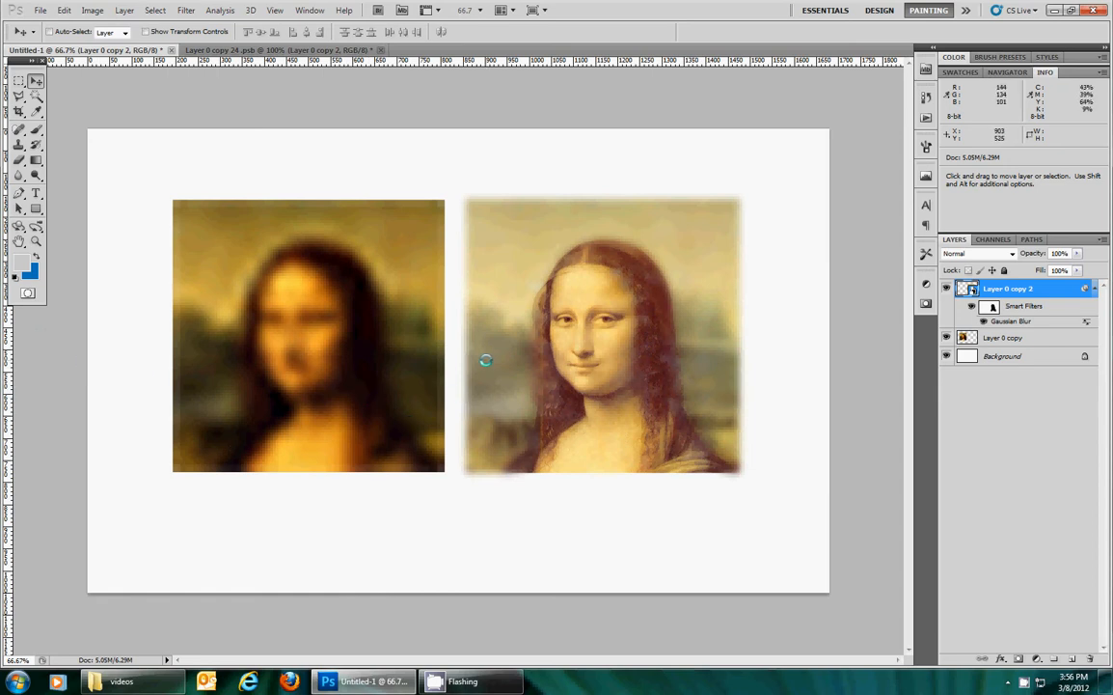
right_click(1033, 312)
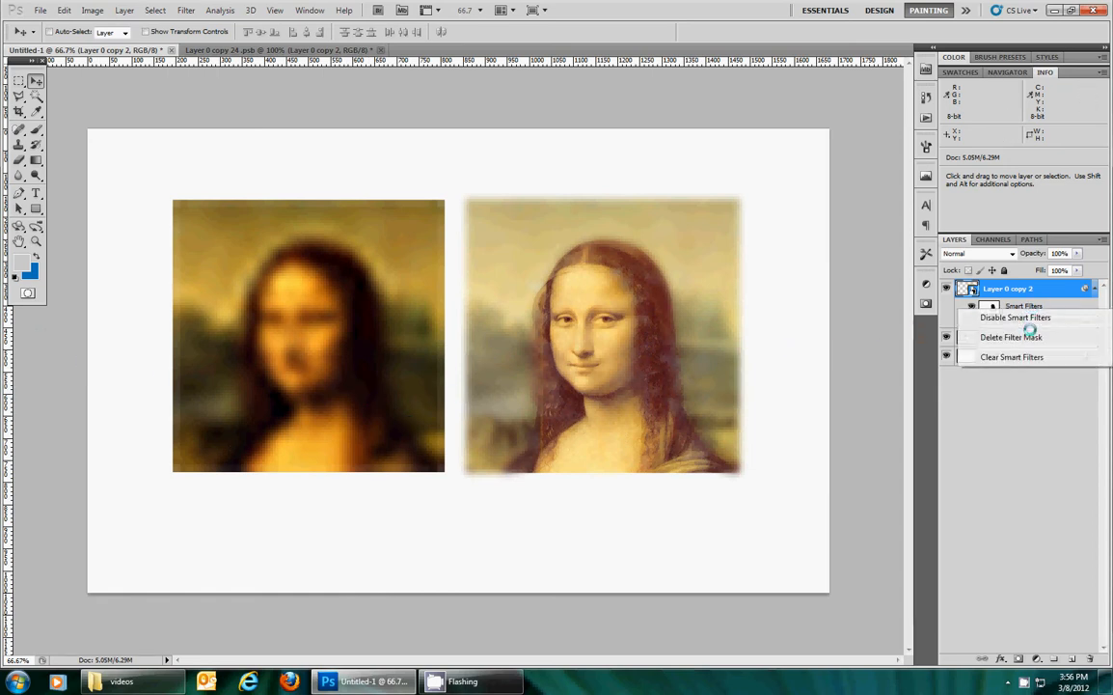
left_click(1026, 360)
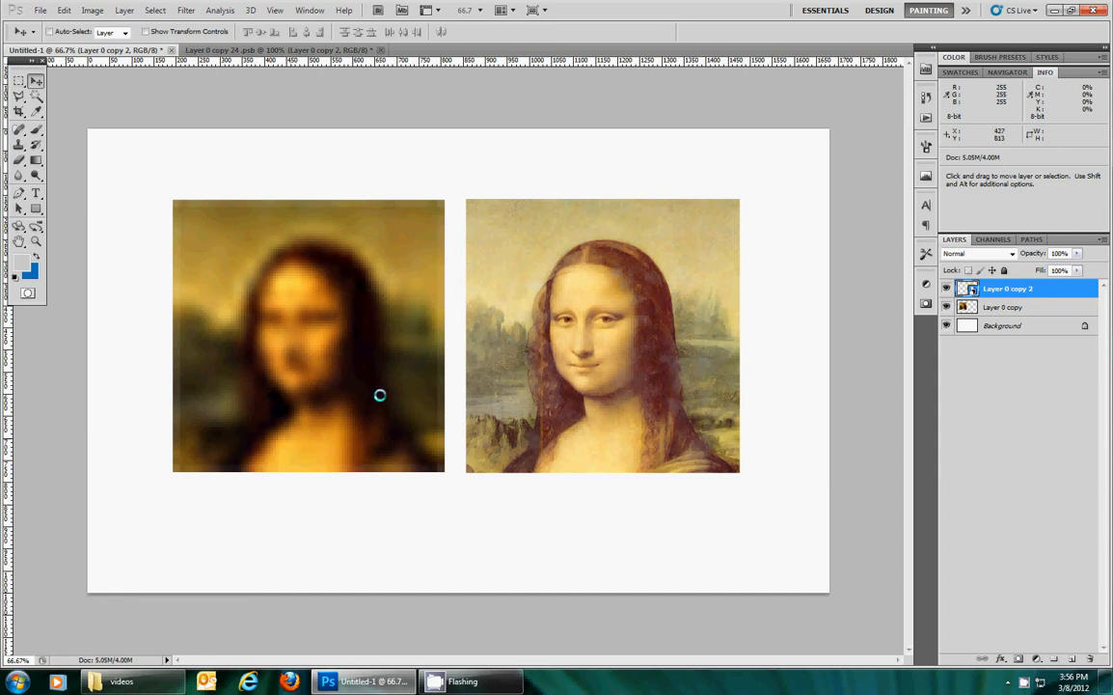
Step: Shrink and tilt Layer 0 copy 2, and reset its transform to 100% width, 100% height and 0° rotation
key("ctrl+t")
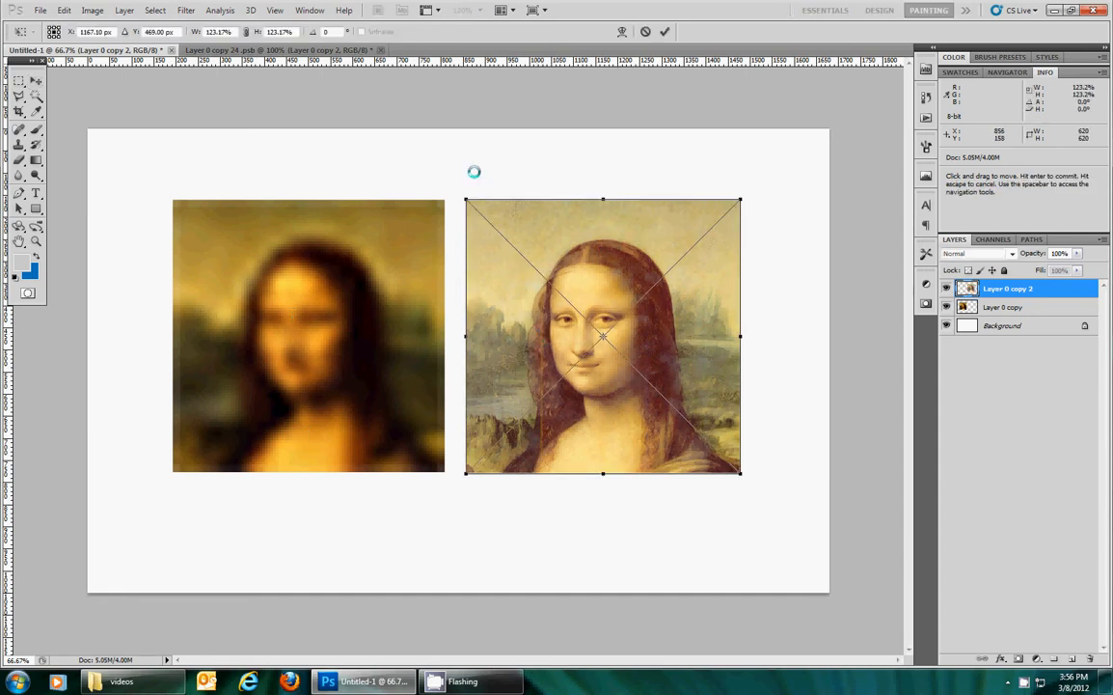
left_click_drag(454, 189, 483, 310)
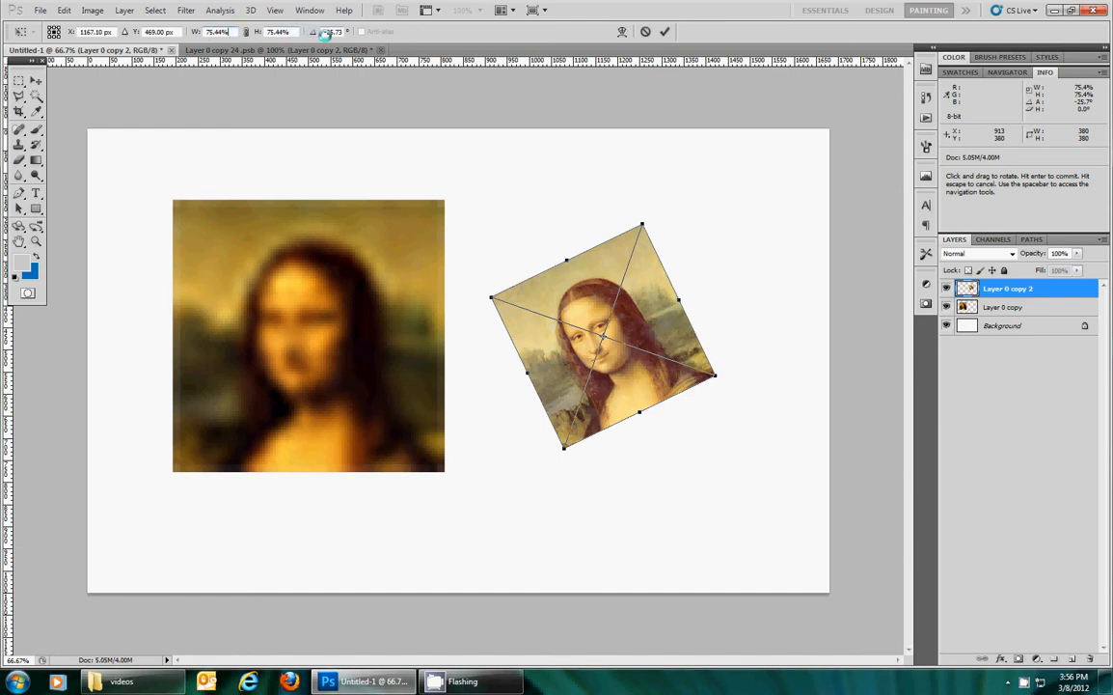
left_click(218, 33)
left_click_drag(231, 30, 124, 32)
type("0")
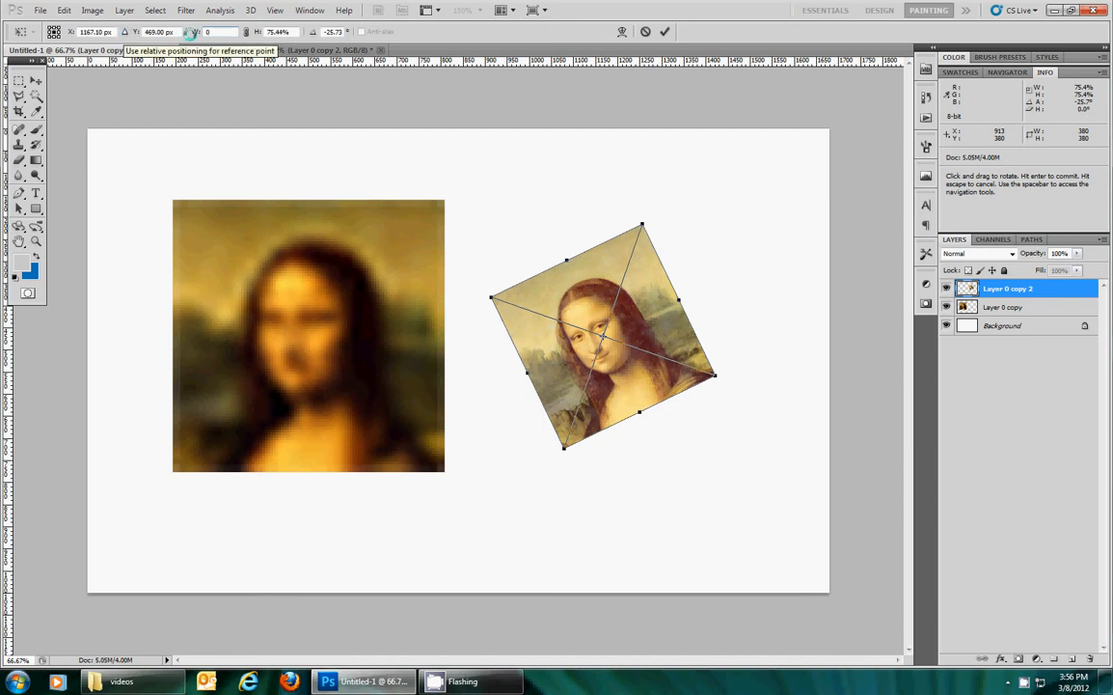
left_click_drag(211, 31, 194, 31)
type("100")
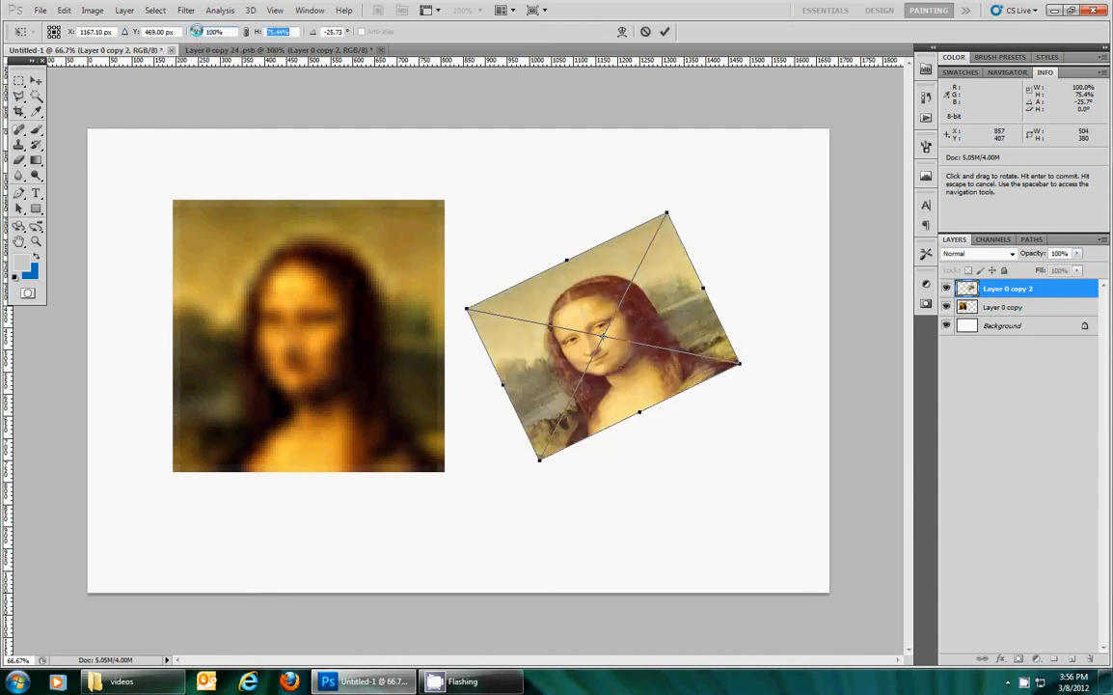
key("Tab")
type("100")
key("Tab")
type("0")
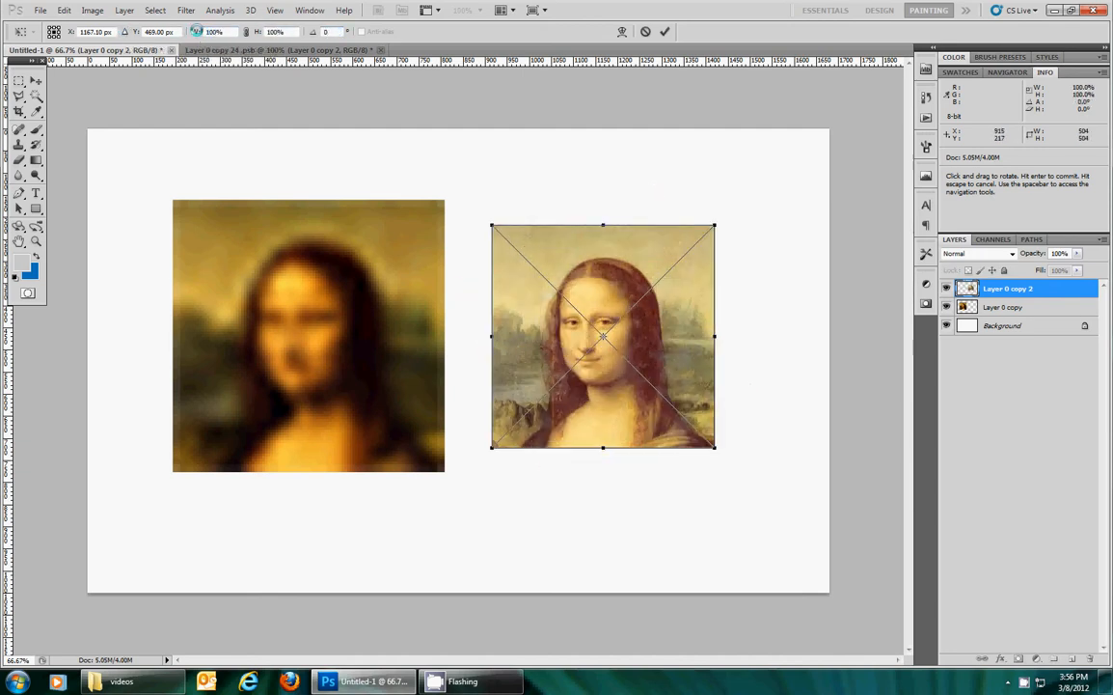
key("Return")
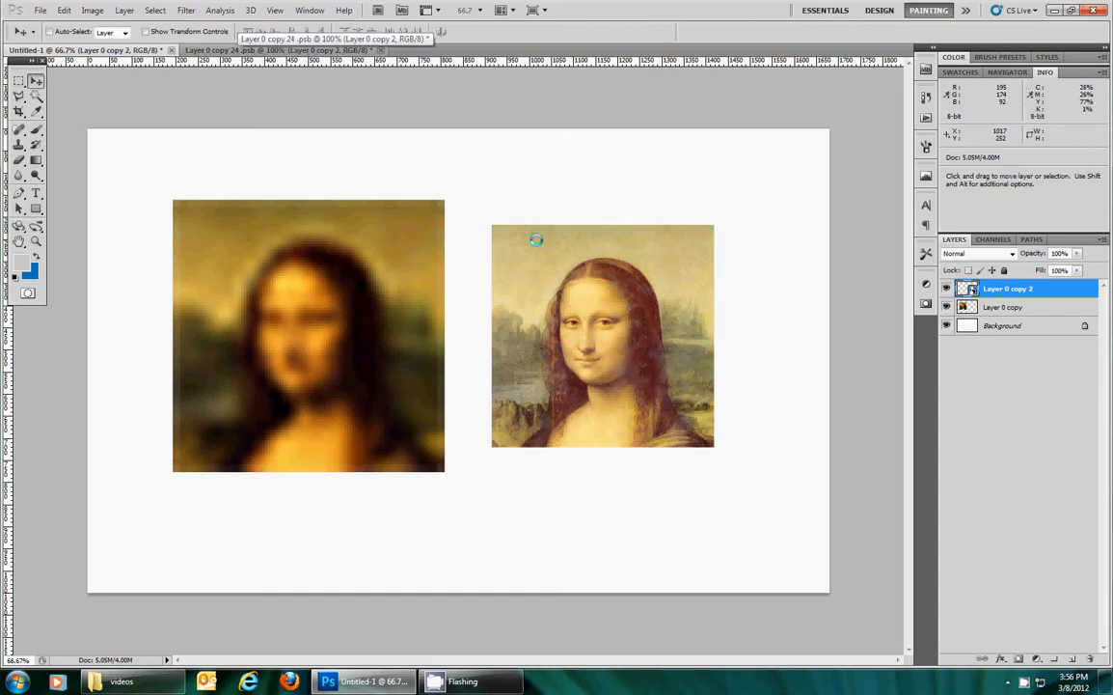
Step: Rotate Layer 0 copy 2 to -30° and move it toward the canvas's lower right
key("ctrl+t")
left_click_drag(467, 199, 450, 256)
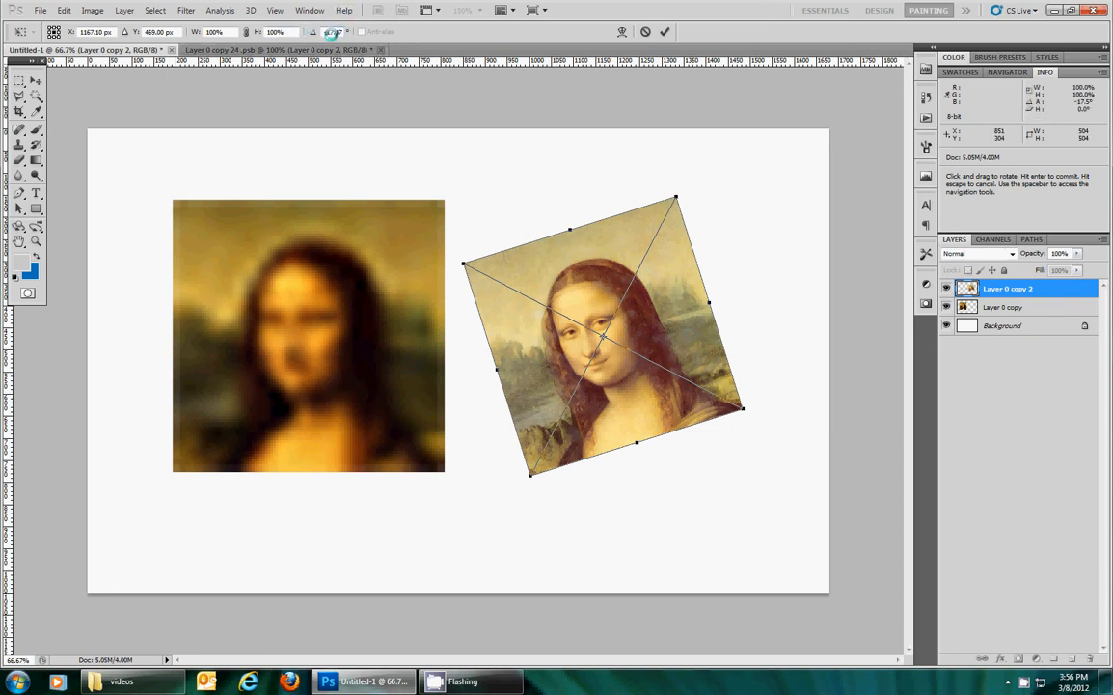
type("-30")
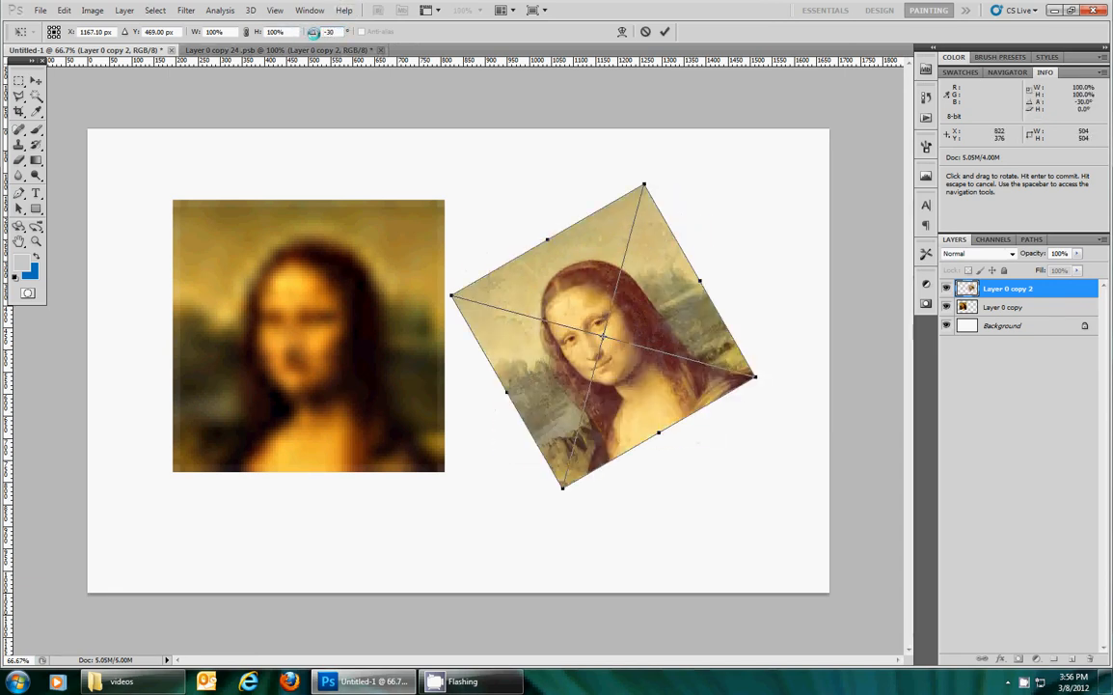
key("Return")
left_click_drag(587, 275, 634, 380)
Step: Add a 50 pt Arial Bold text layer reading "Text Here" and place it just above the tilted picture
left_click(35, 192)
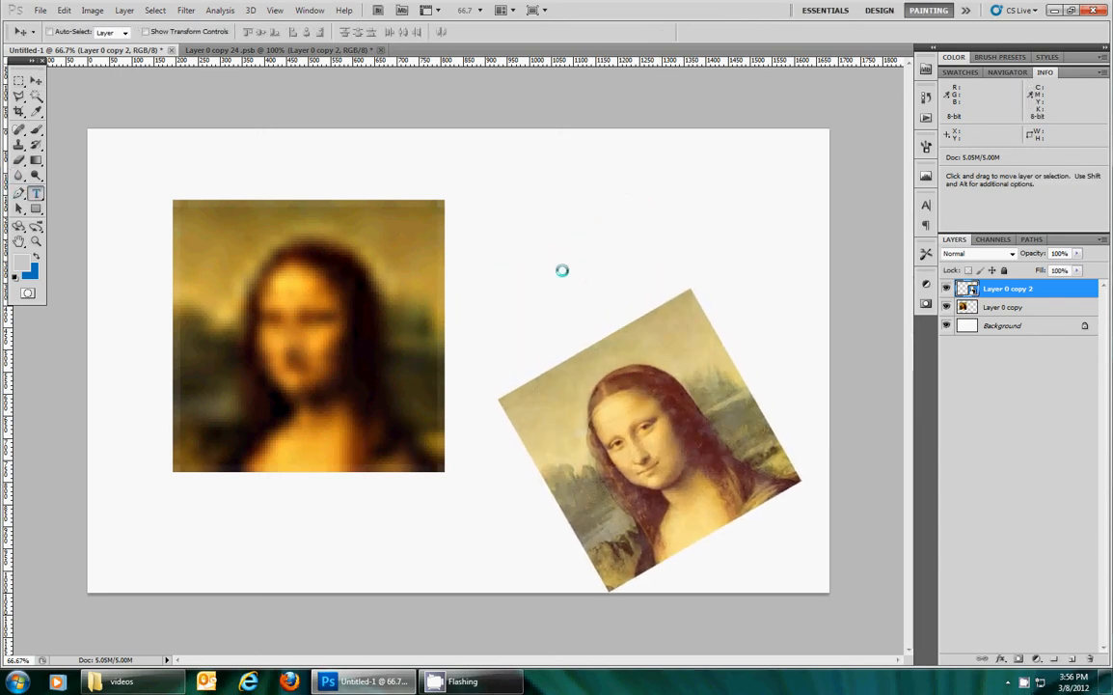
left_click(568, 213)
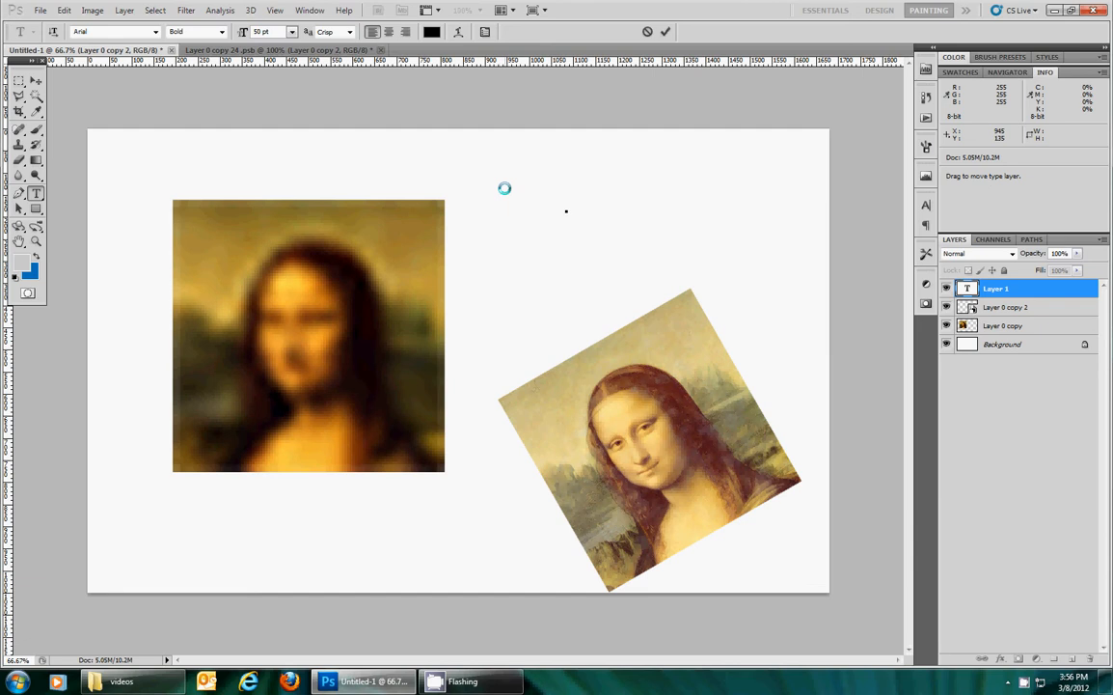
type("Here")
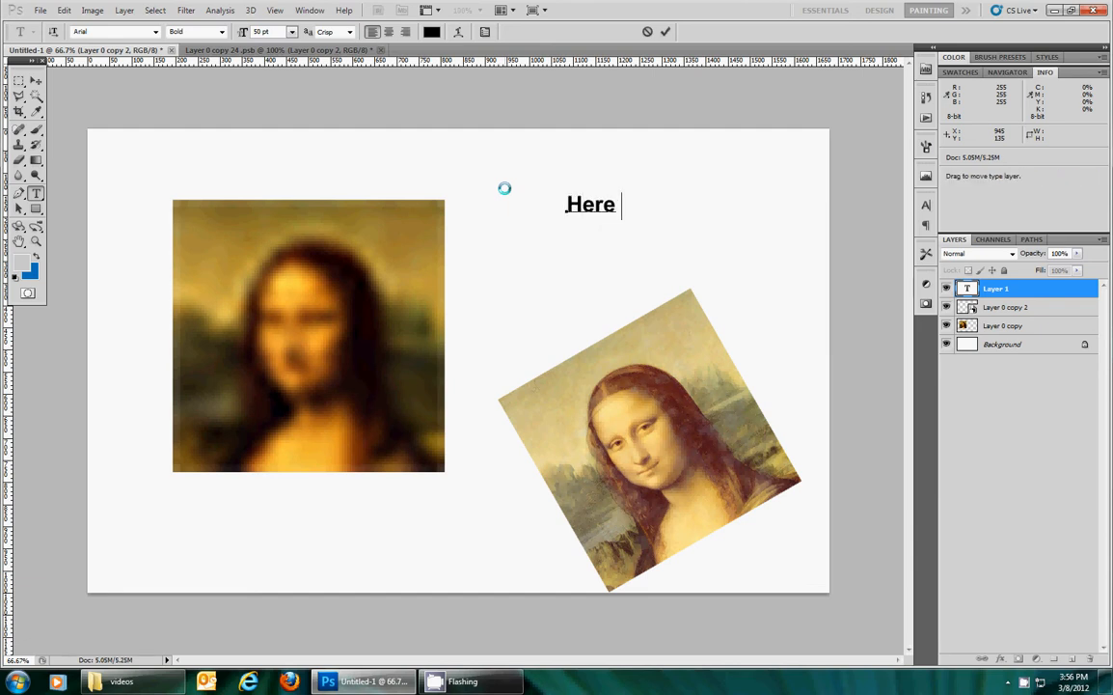
key("BackSpace")
key("BackSpace")
type("Text Here")
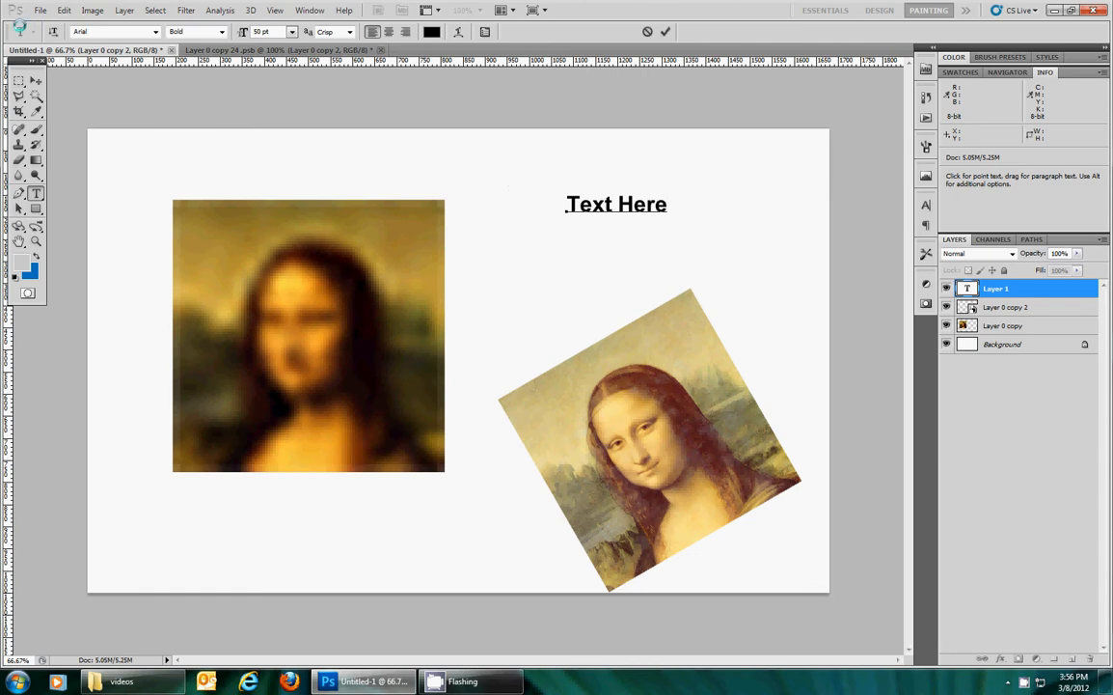
left_click(36, 81)
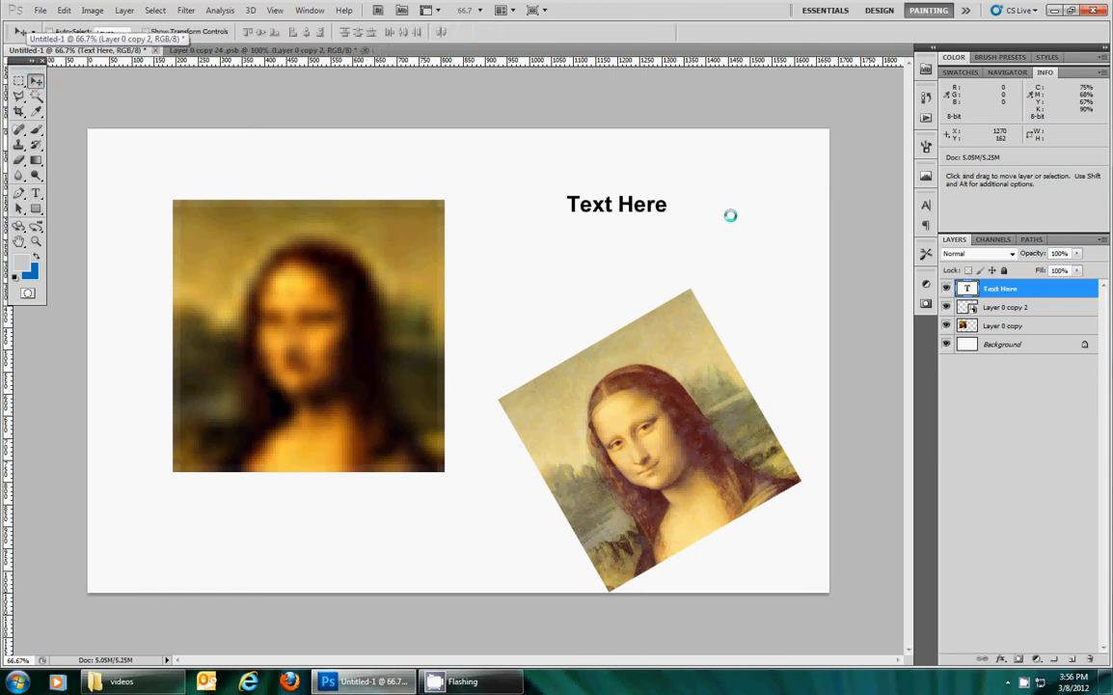
left_click_drag(624, 203, 554, 261)
Step: Check the smart object's retained rotation angle, rotate the text layer to -30° and place it along the picture's upper edge
left_click(583, 367)
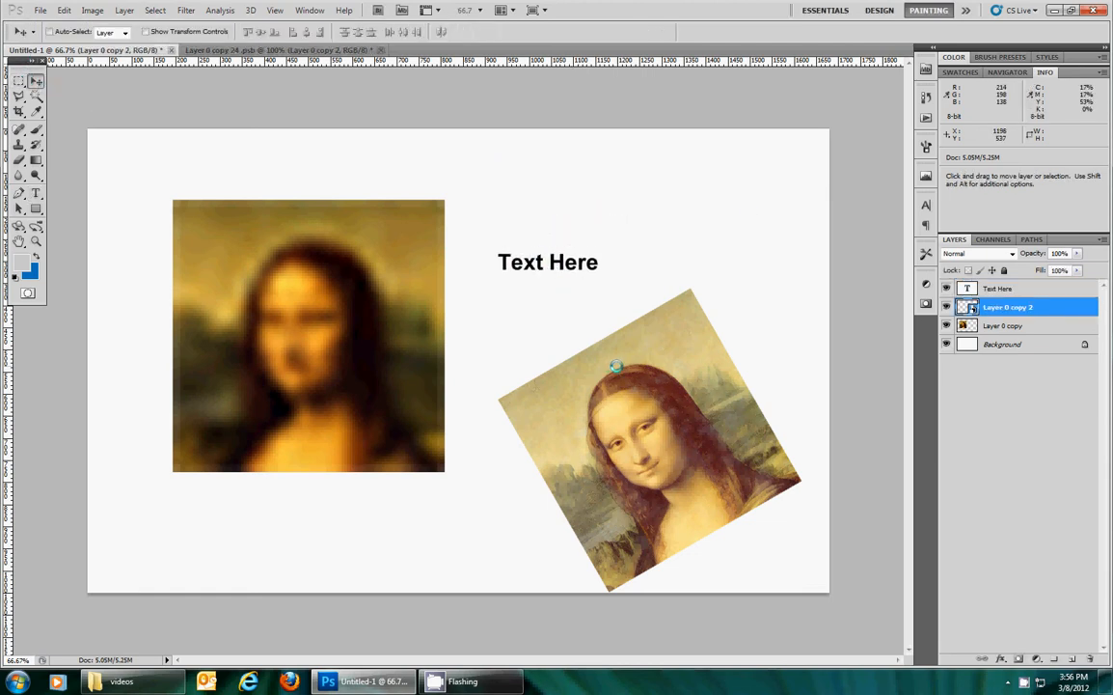
key("ctrl+t")
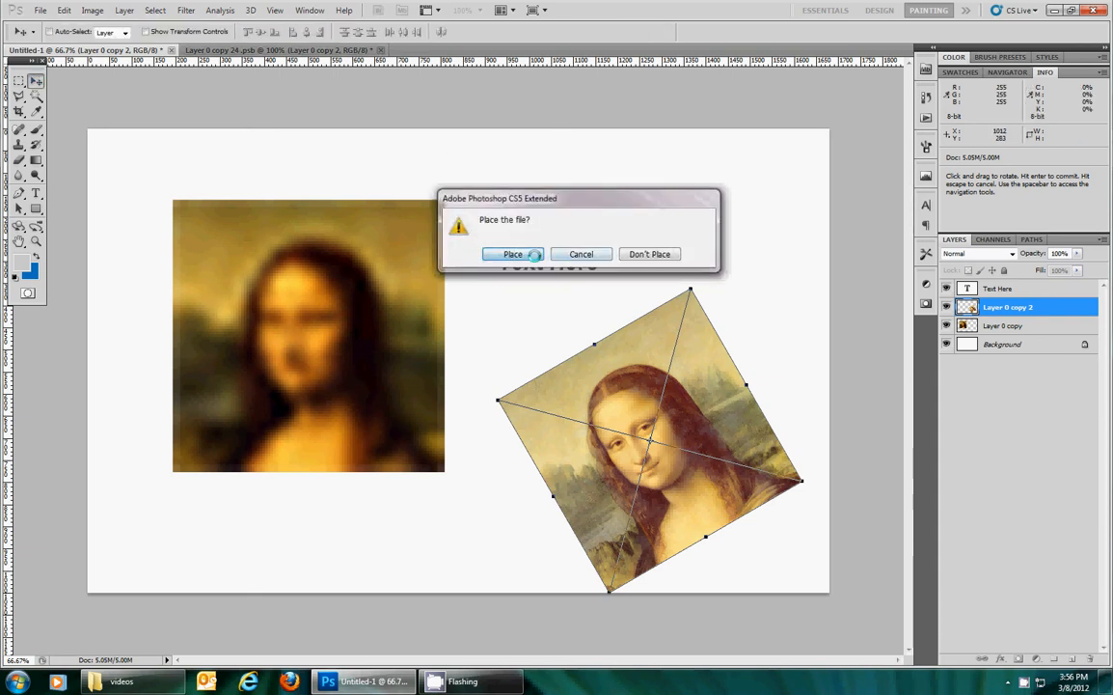
left_click(537, 253)
left_click(567, 263)
key("ctrl+t")
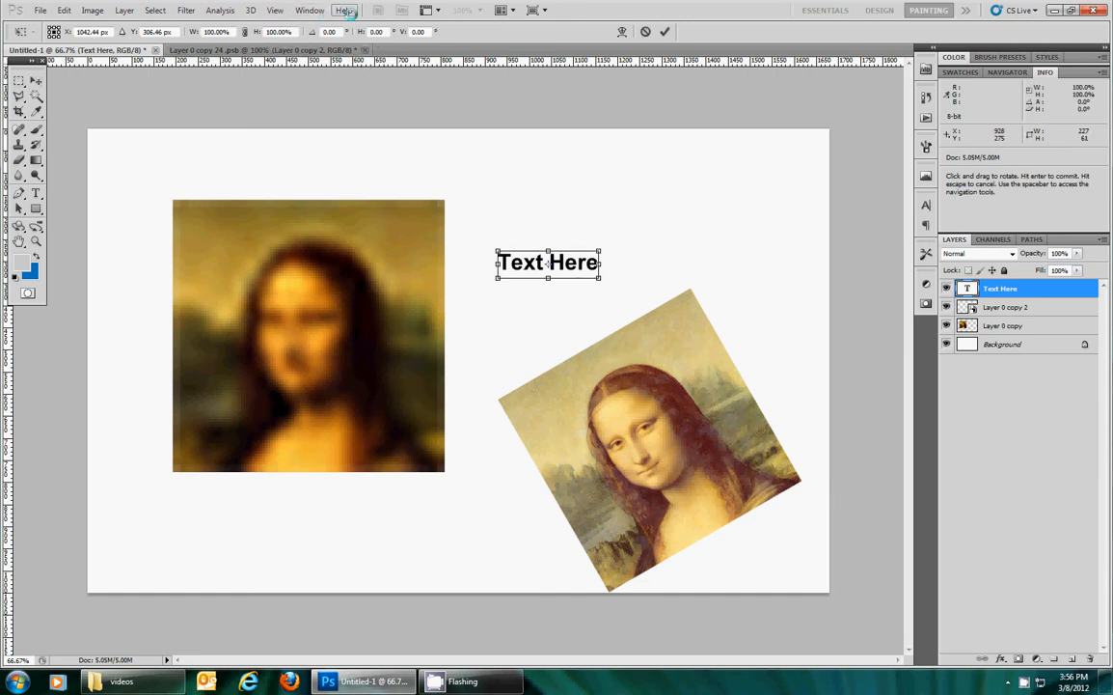
type("-")
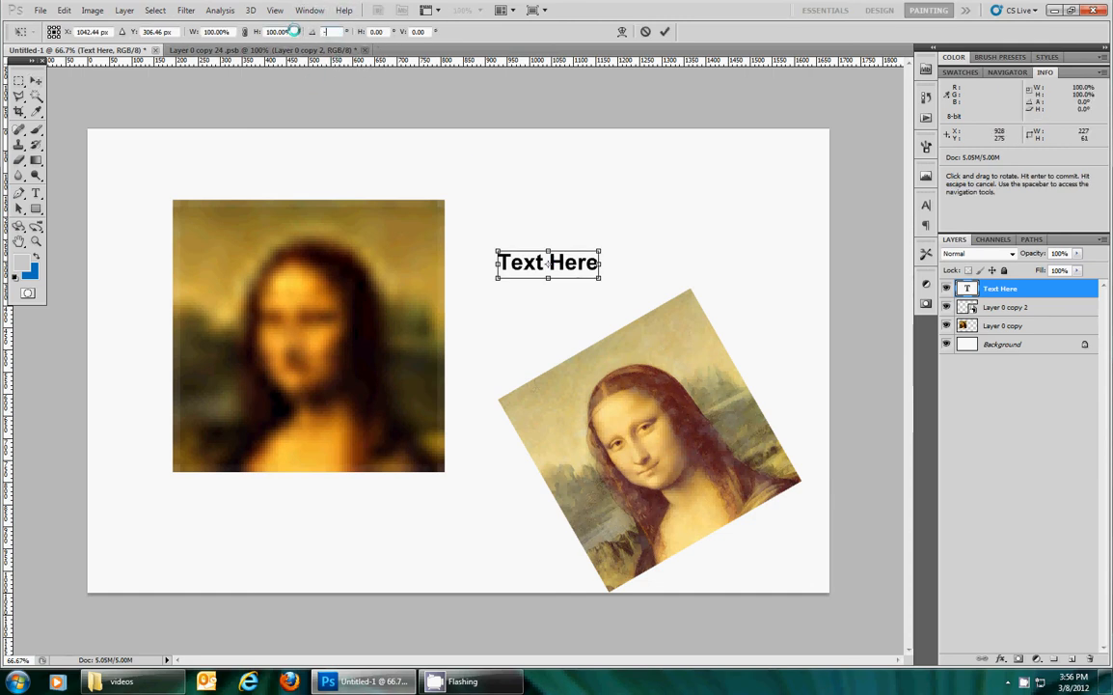
type("30")
key("Return")
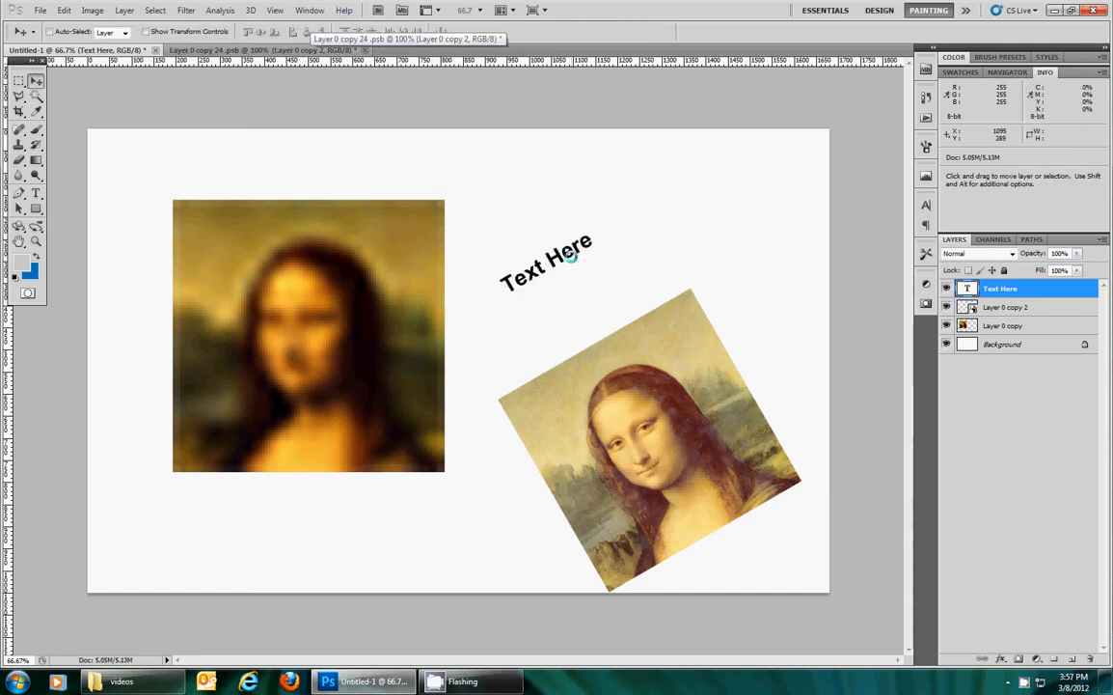
left_click_drag(571, 253, 602, 331)
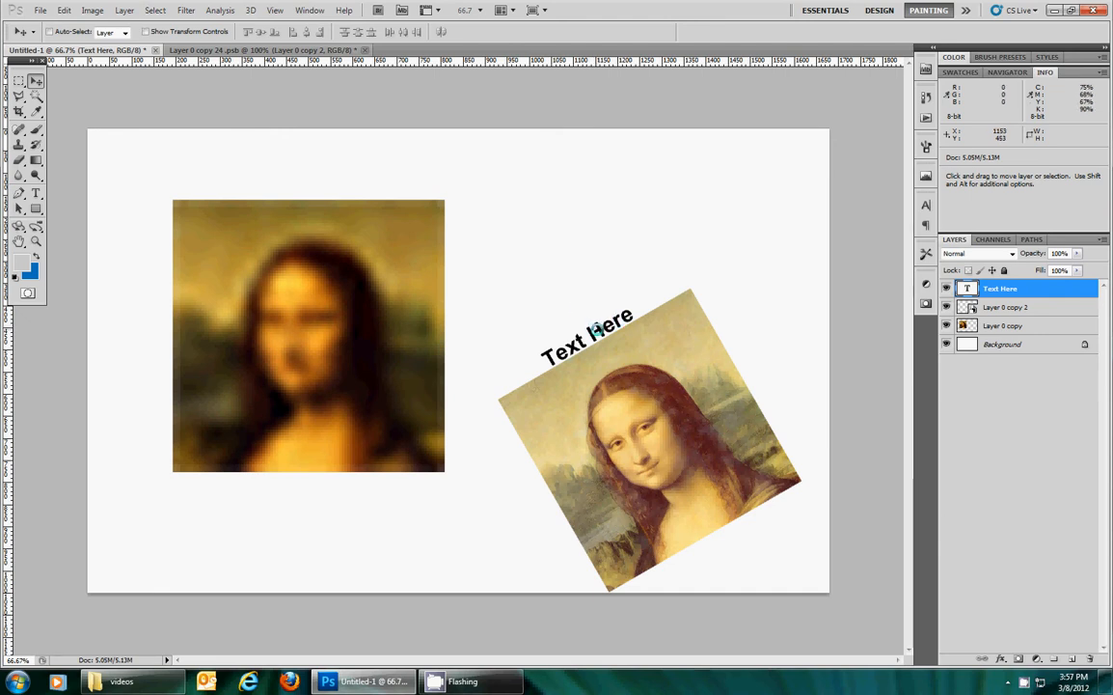
Step: Delete the text layer and revert the document history to the unrotated smart object at 100% scale
left_click_drag(577, 307, 551, 246)
key("Delete")
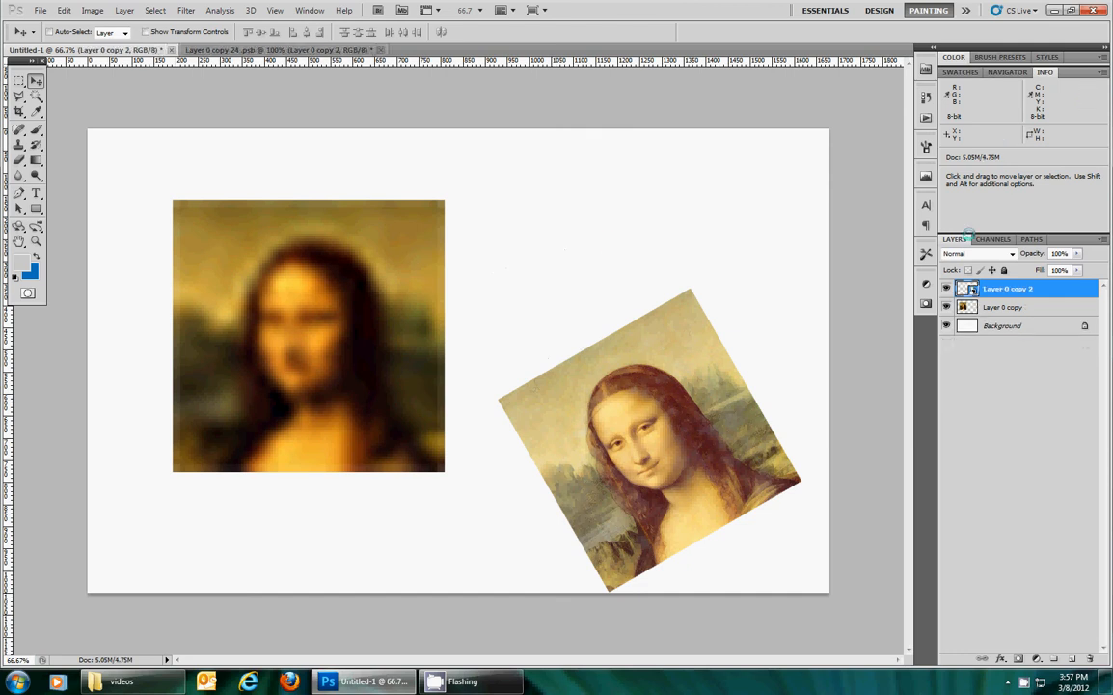
left_click(925, 97)
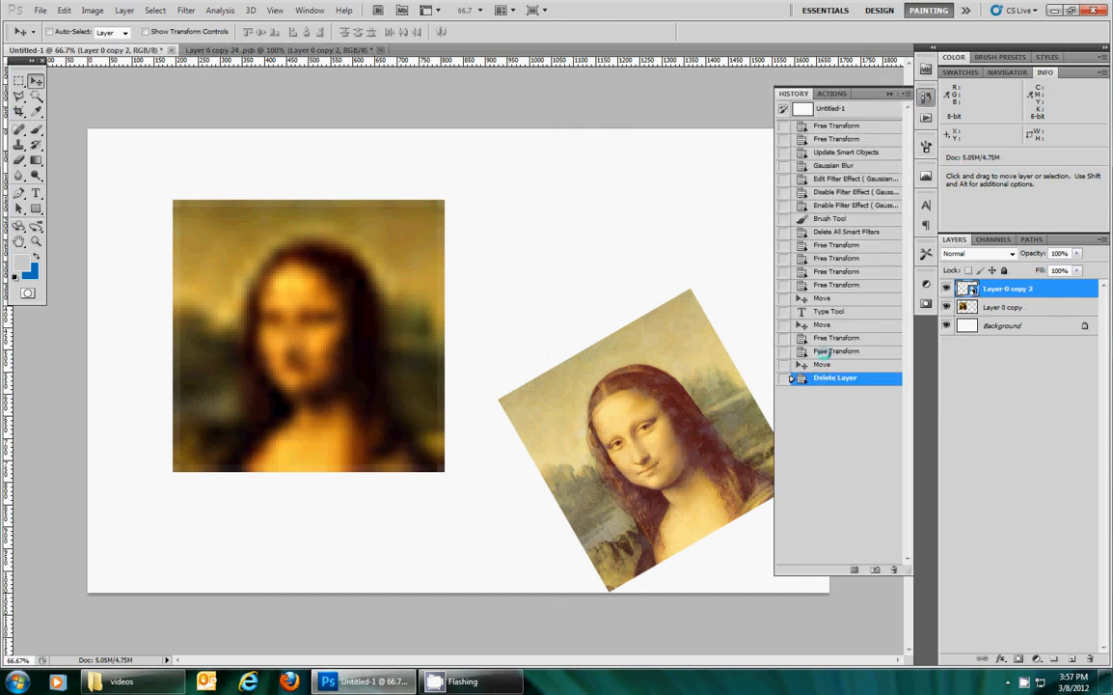
left_click(823, 351)
left_click(828, 338)
left_click(832, 325)
left_click(832, 311)
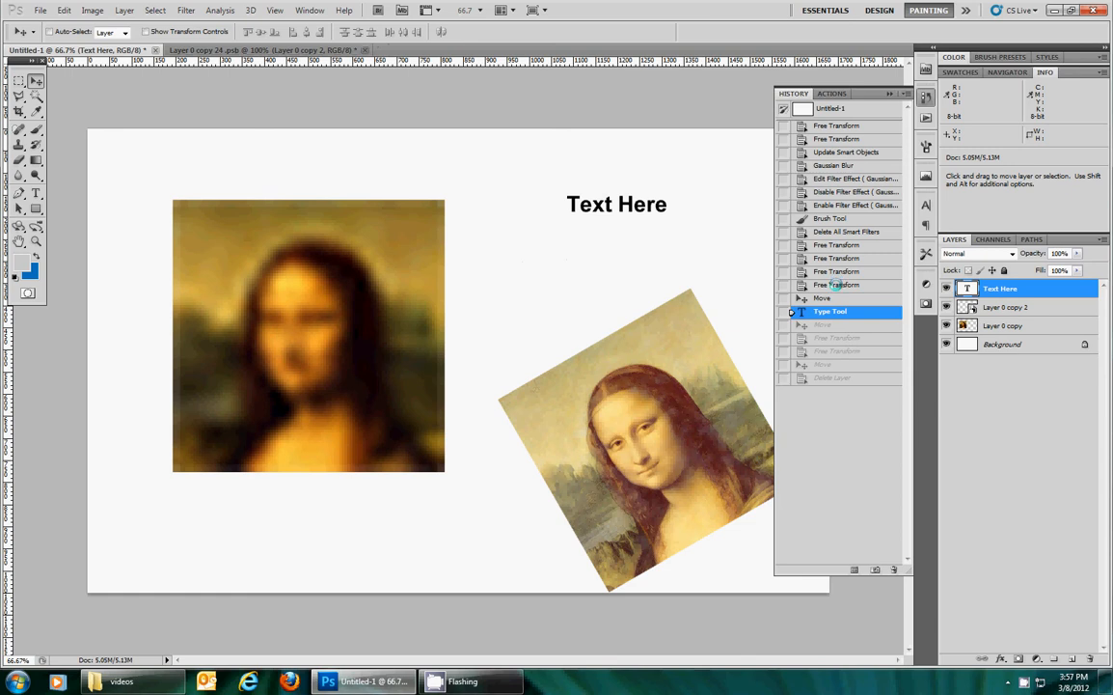
left_click(836, 285)
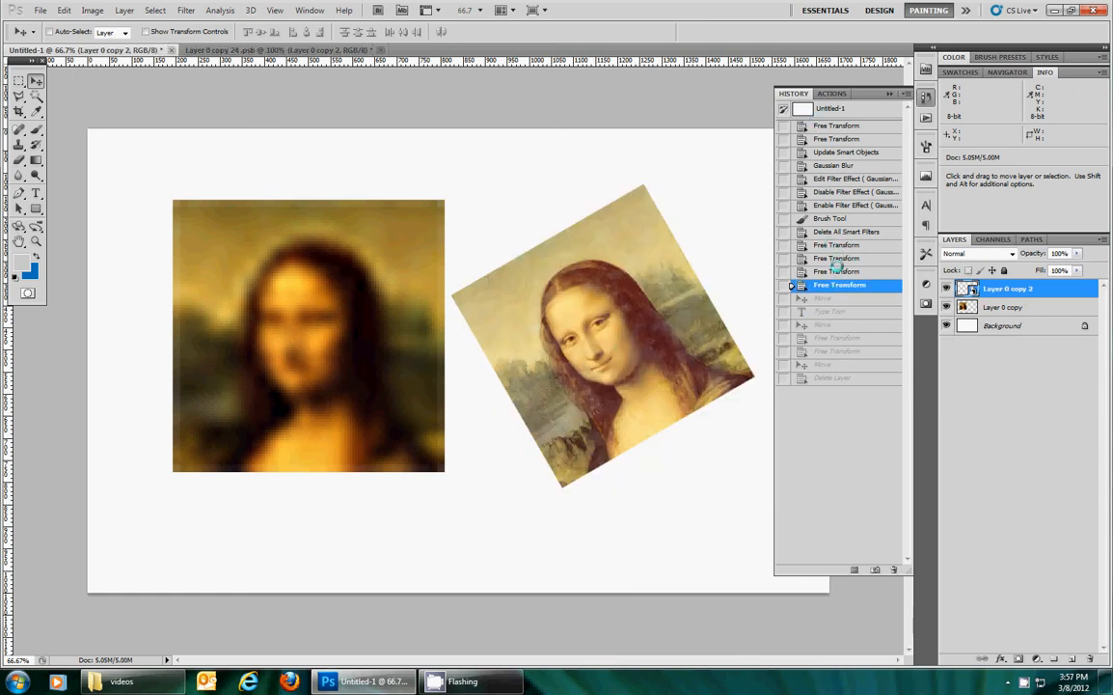
left_click(834, 257)
left_click(790, 92)
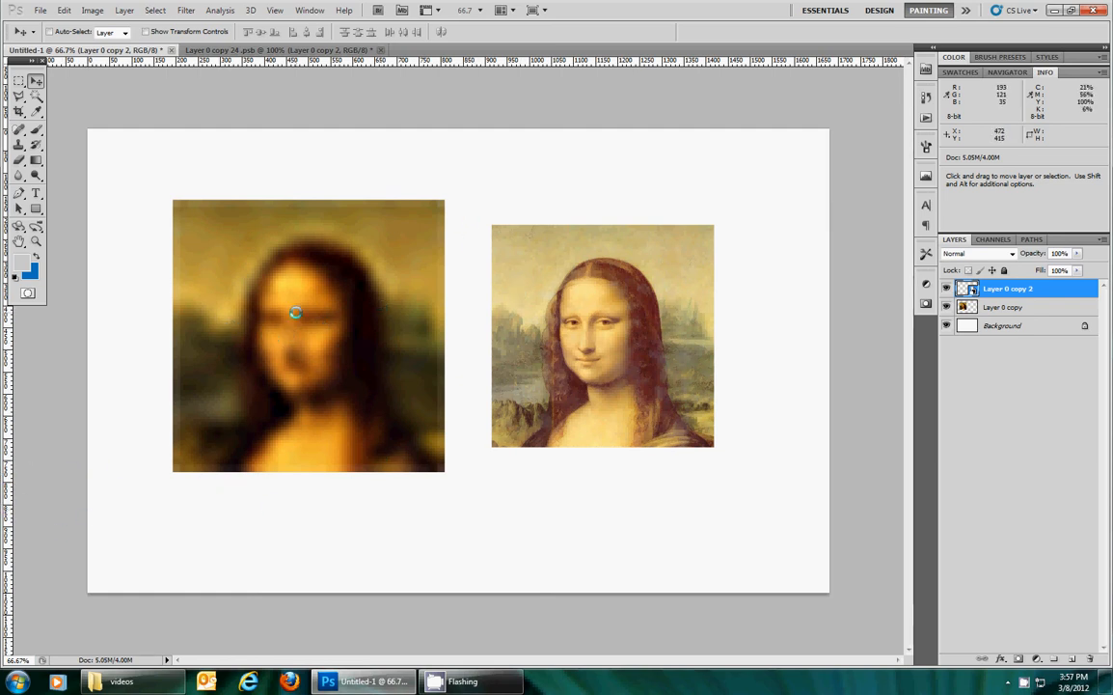
Step: Crop the canvas to a square of about 981 px that cuts through the outer sides of both pictures
key("c")
mouse_move(228, 174)
left_mouse_down()
mouse_move(537, 418)
mouse_move(790, 583)
mouse_move(785, 532)
mouse_move(821, 583)
left_mouse_up()
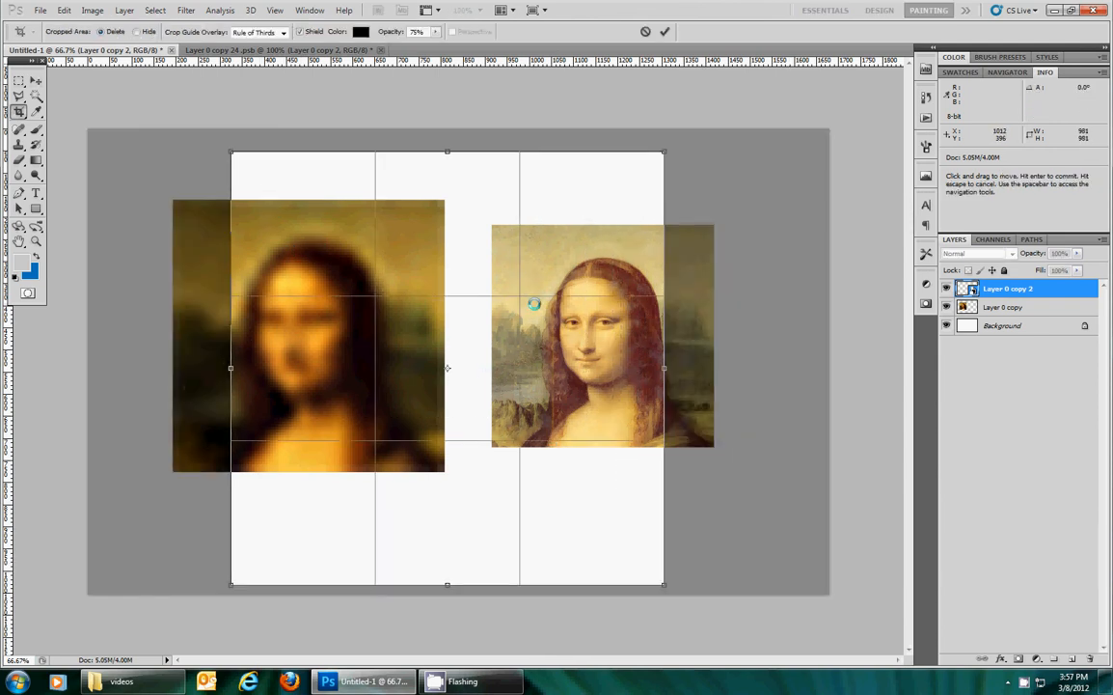
key("Return")
key("v")
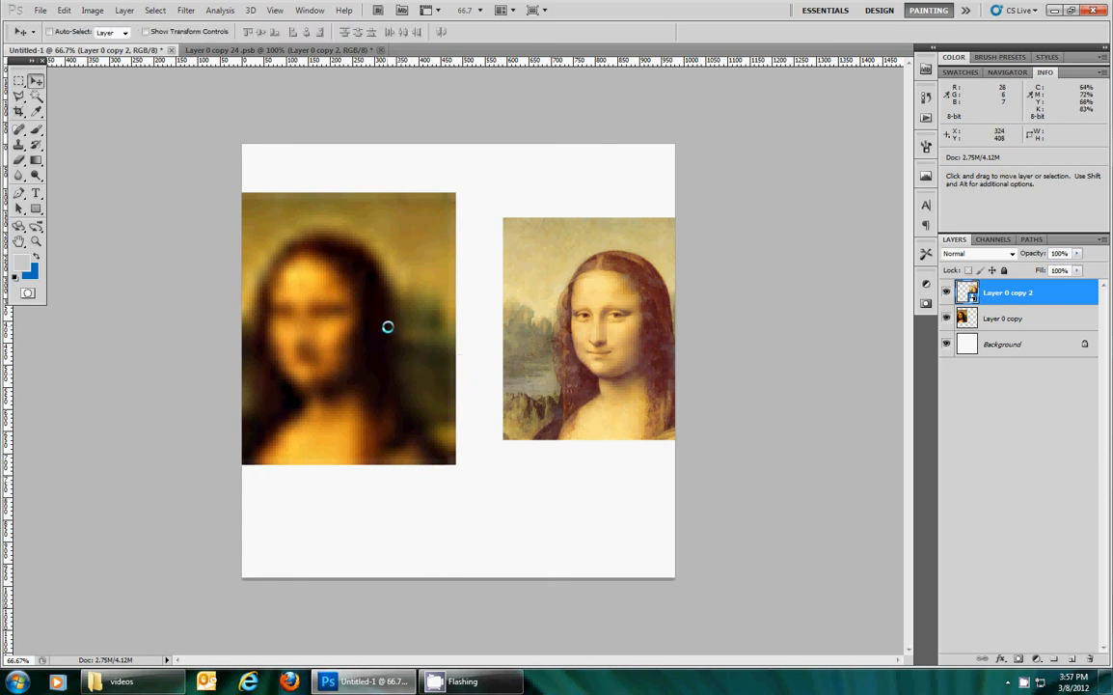
Step: Move the blurred Layer 0 copy and the smart object Layer 0 copy 2 inward to compare their cropped edges
left_click(379, 330)
mouse_move(342, 339)
left_mouse_down()
mouse_move(323, 372)
mouse_move(360, 324)
mouse_move(363, 335)
left_mouse_up()
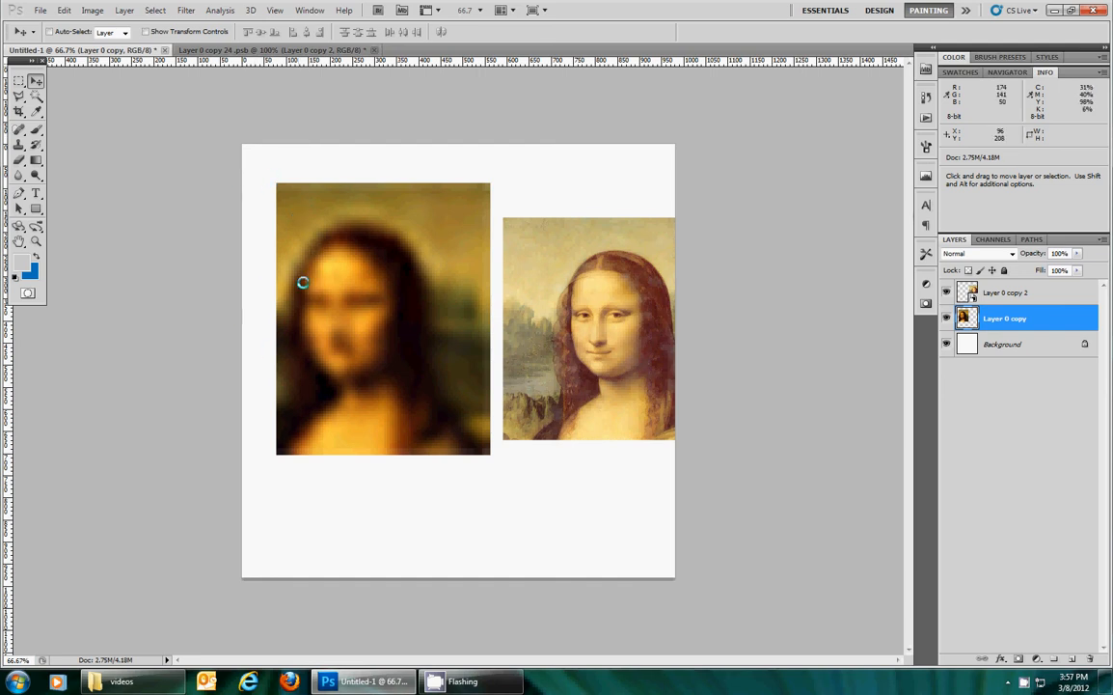
left_click_drag(383, 318, 358, 328)
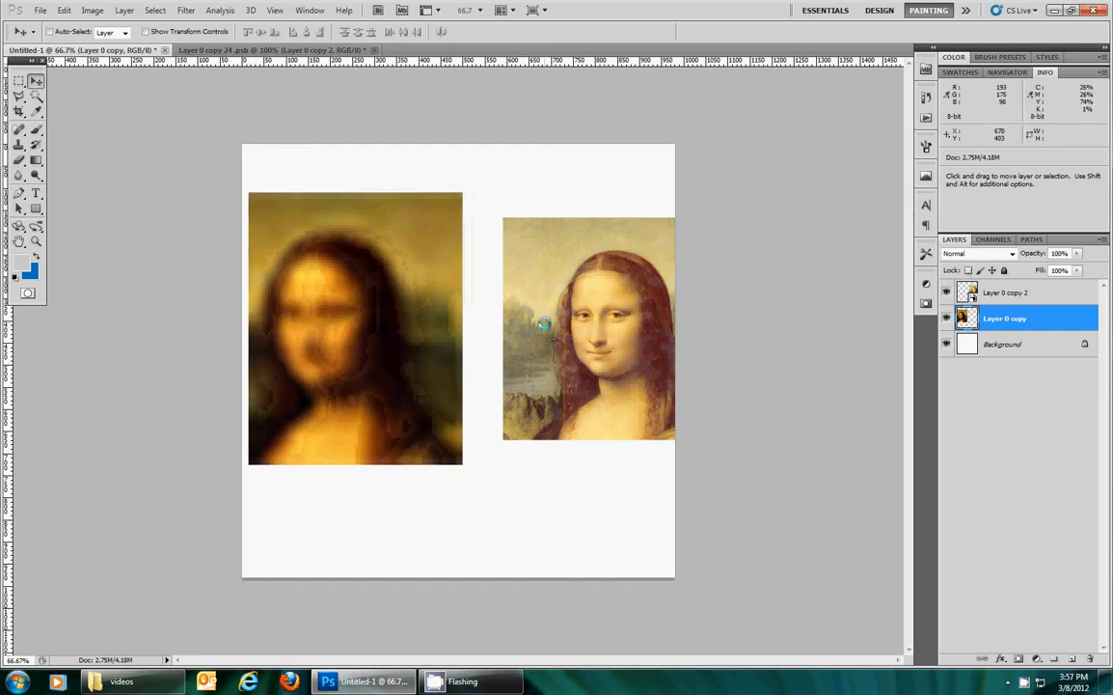
left_click(576, 340)
left_click_drag(615, 355, 533, 365)
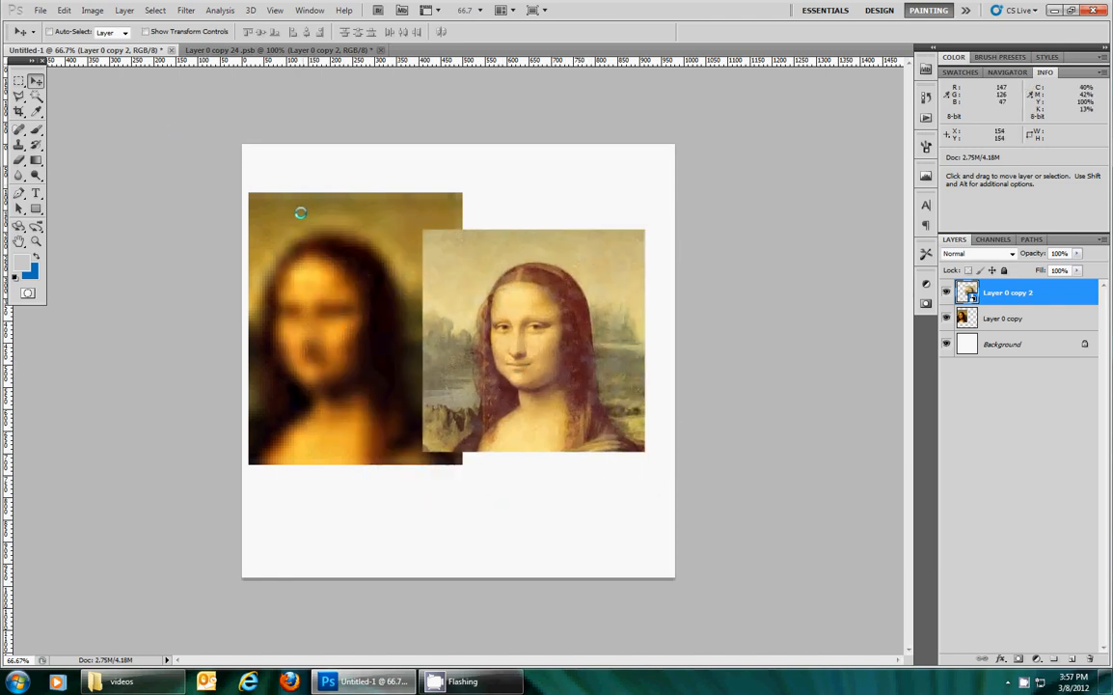
Step: Resize the whole image to 200 px wide with proportions constrained
key("c")
left_click(93, 10)
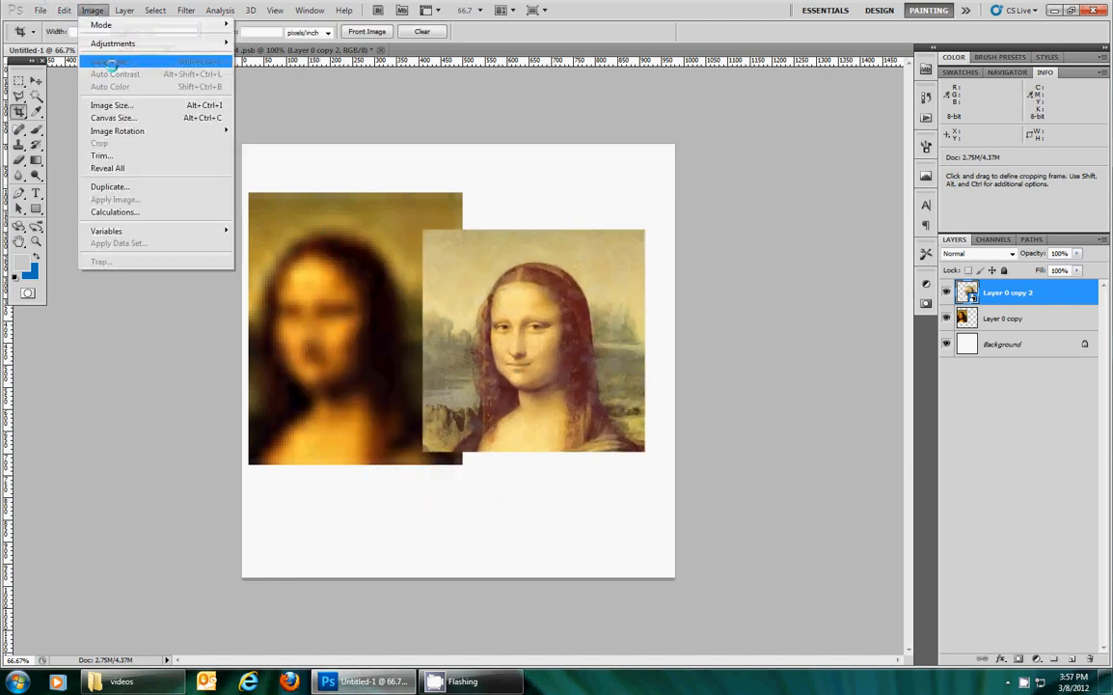
left_click(112, 104)
type("20")
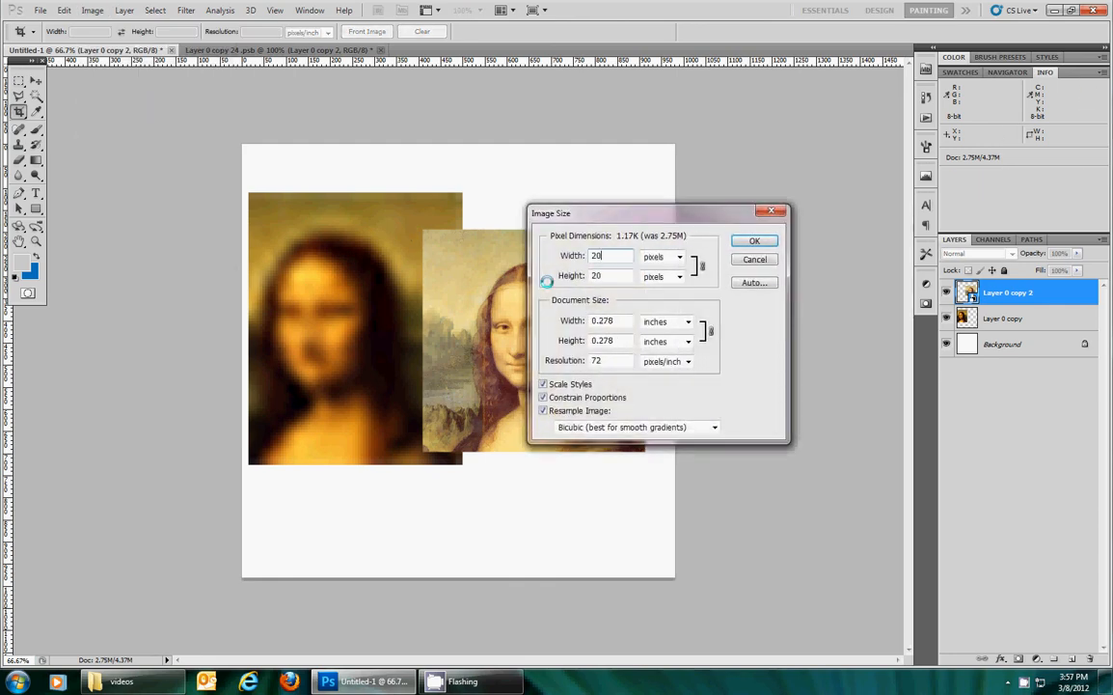
type("0")
key("Return")
Step: Scale up Layer 0 copy 2 with Free Transform until it covers nearly the whole canvas
key("z")
left_click(503, 336)
left_click(503, 336)
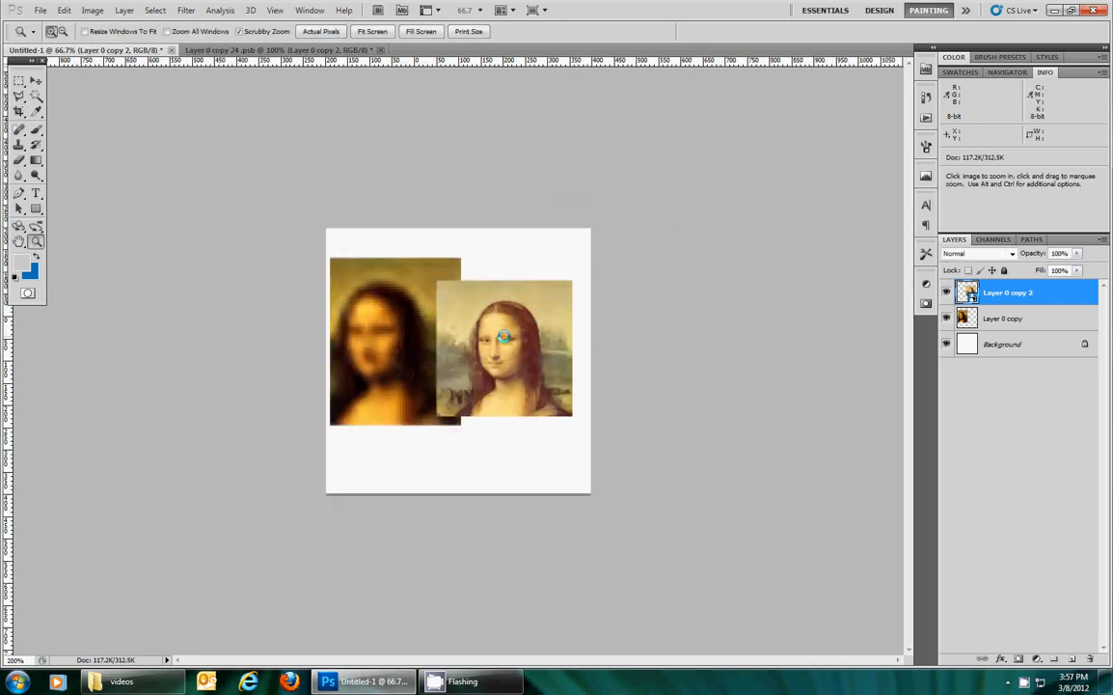
left_click(504, 336)
left_click(575, 341, "alt")
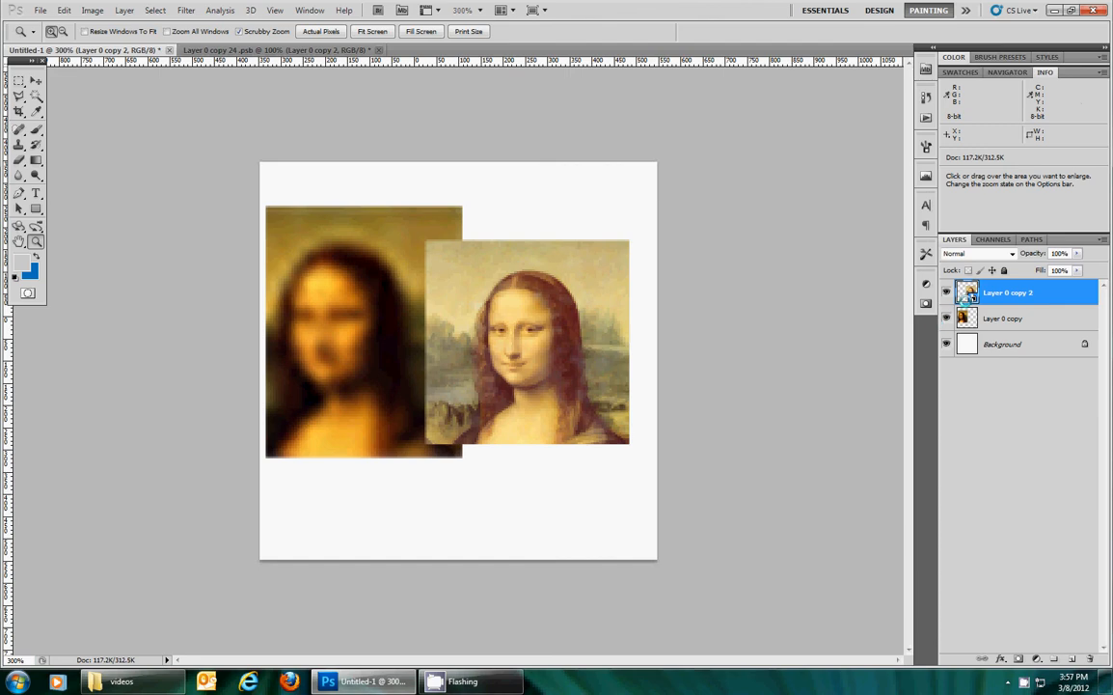
key("ctrl+t")
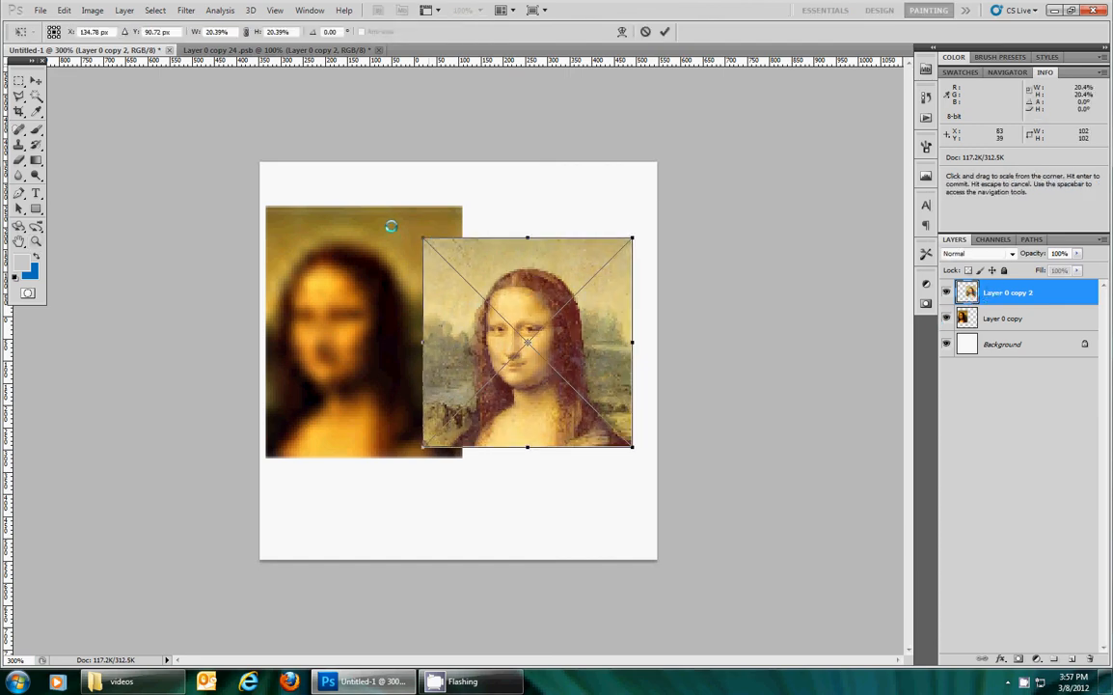
left_click_drag(425, 241, 207, 163)
key("Return")
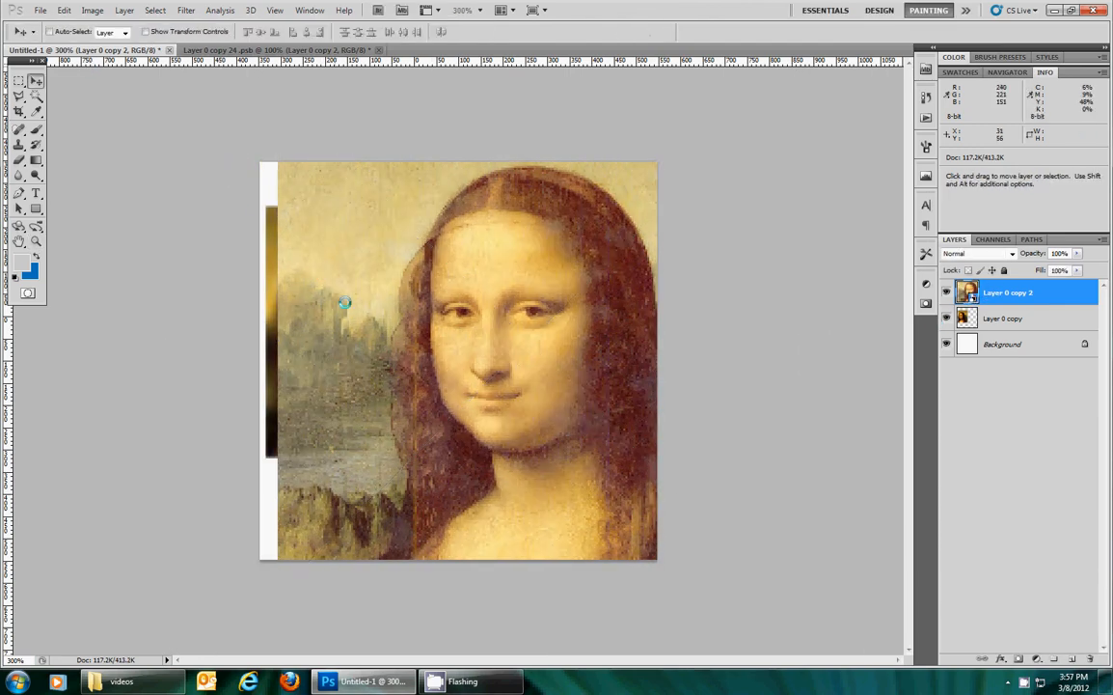
Step: Move Layer 0 copy 2 about 46 px sideways so the portrait fills the whole canvas
left_click_drag(390, 337, 296, 350)
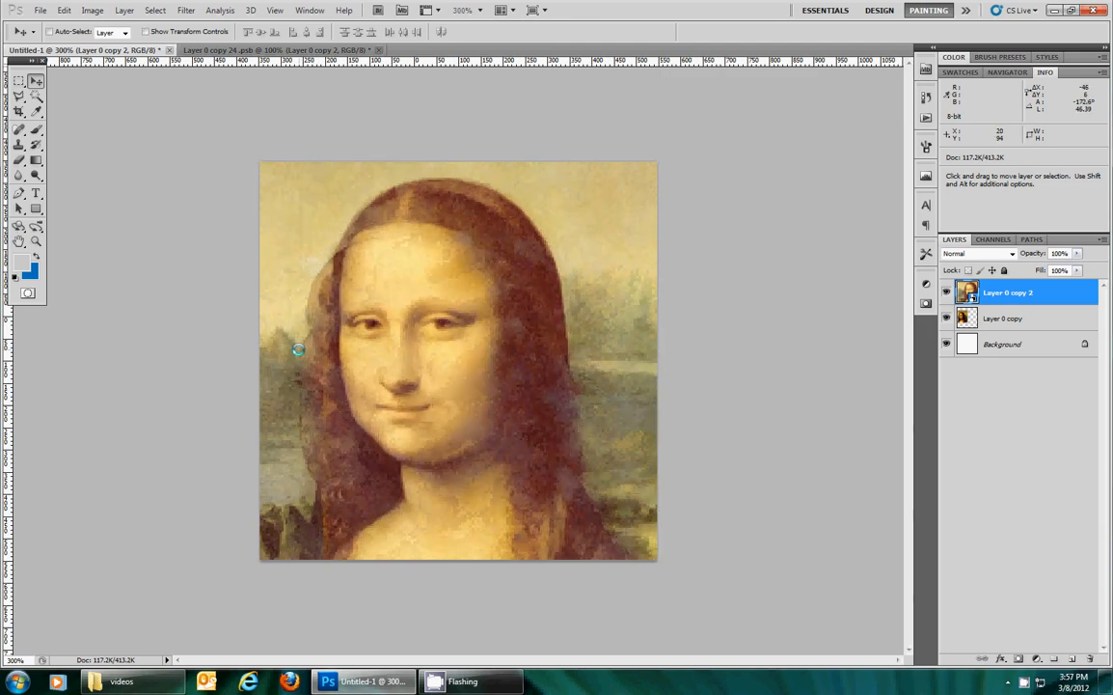
key("z")
left_click(400, 365, "alt")
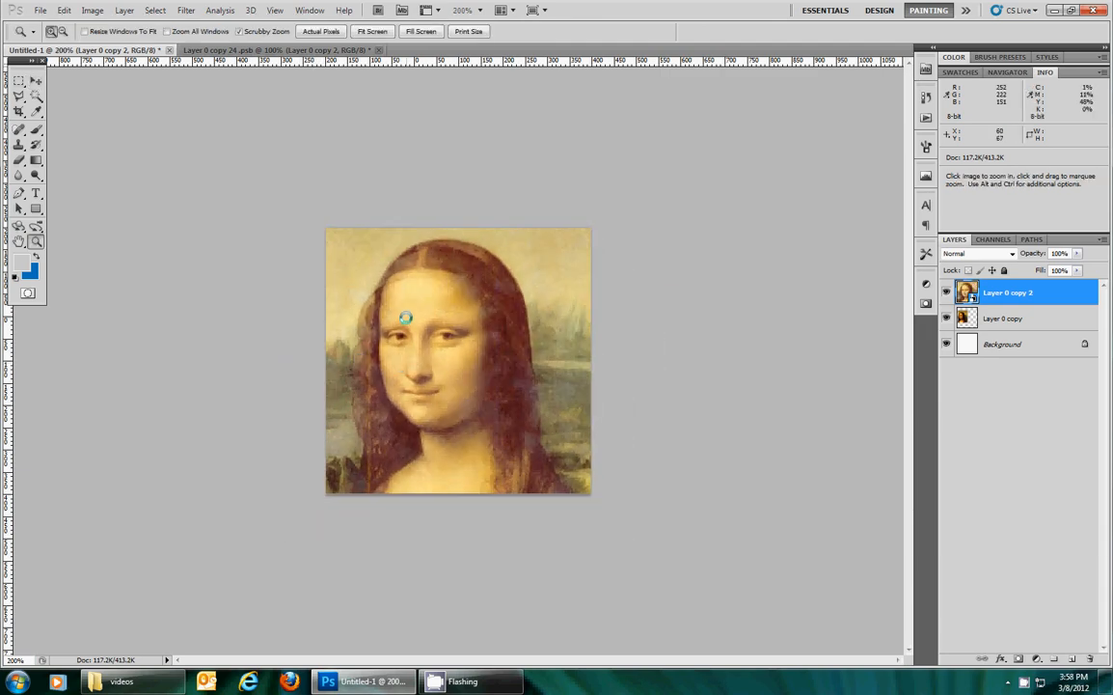
key("v")
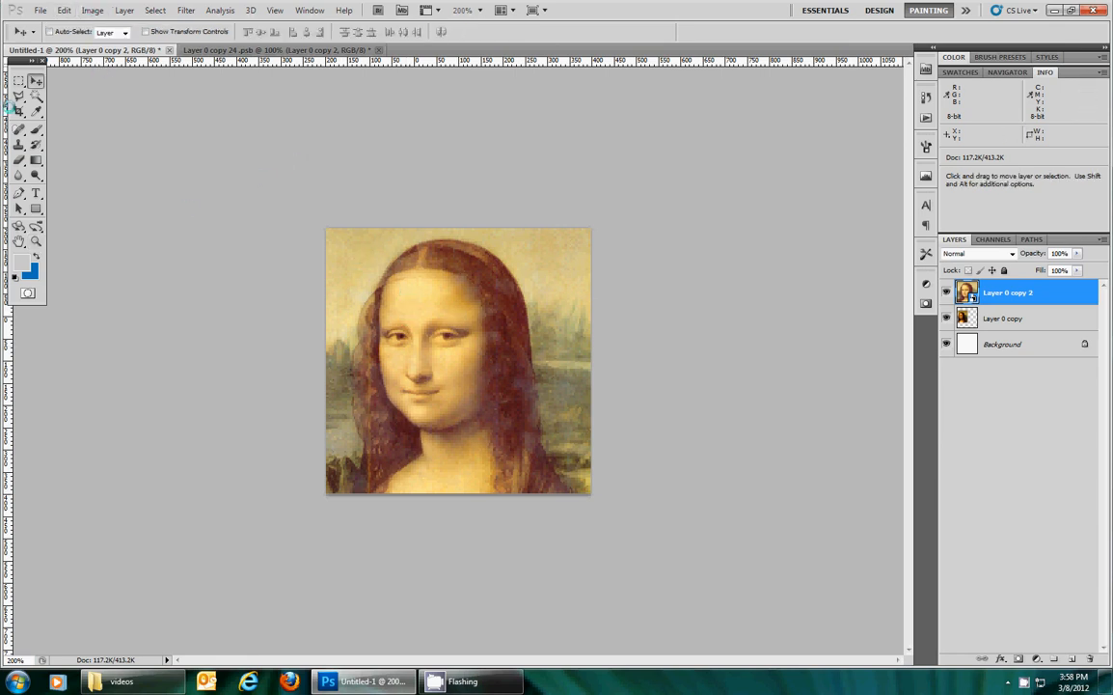
Step: Crop the canvas to a square of about 150 px around the portrait's face
left_click(17, 111)
left_click_drag(368, 280, 526, 426)
key("Return")
key("v")
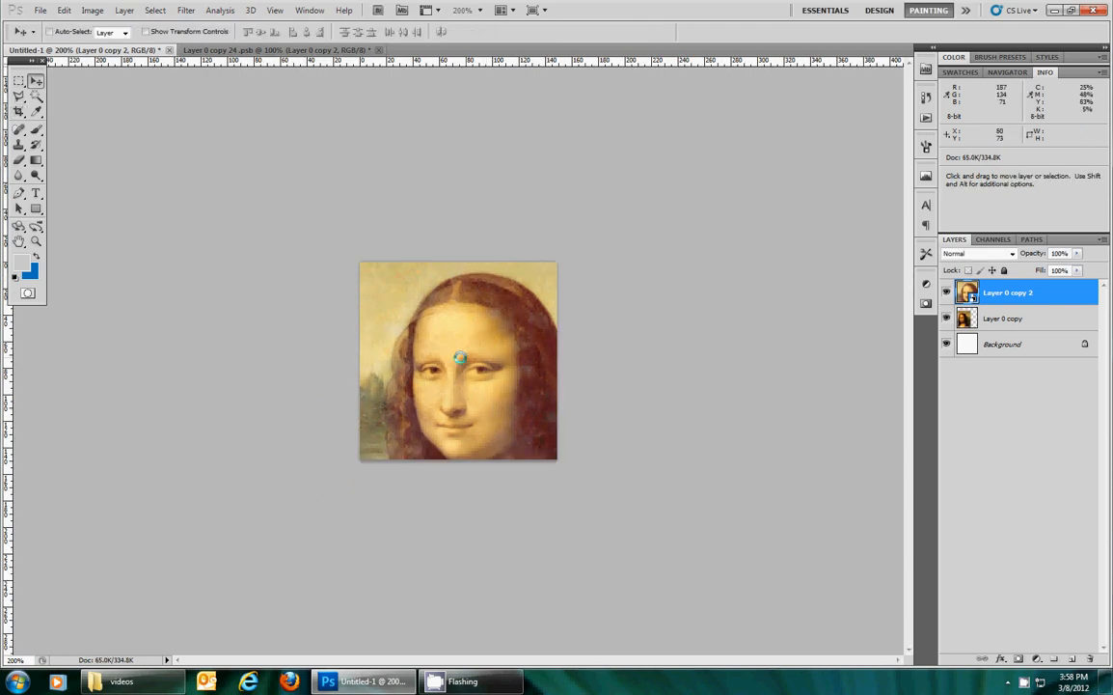
Step: Shift Layer 0 copy 2 slightly upward and scale it down proportionally to about 35% with Free Transform, revealing the cropped-off picture areas
left_click_drag(431, 381, 463, 337)
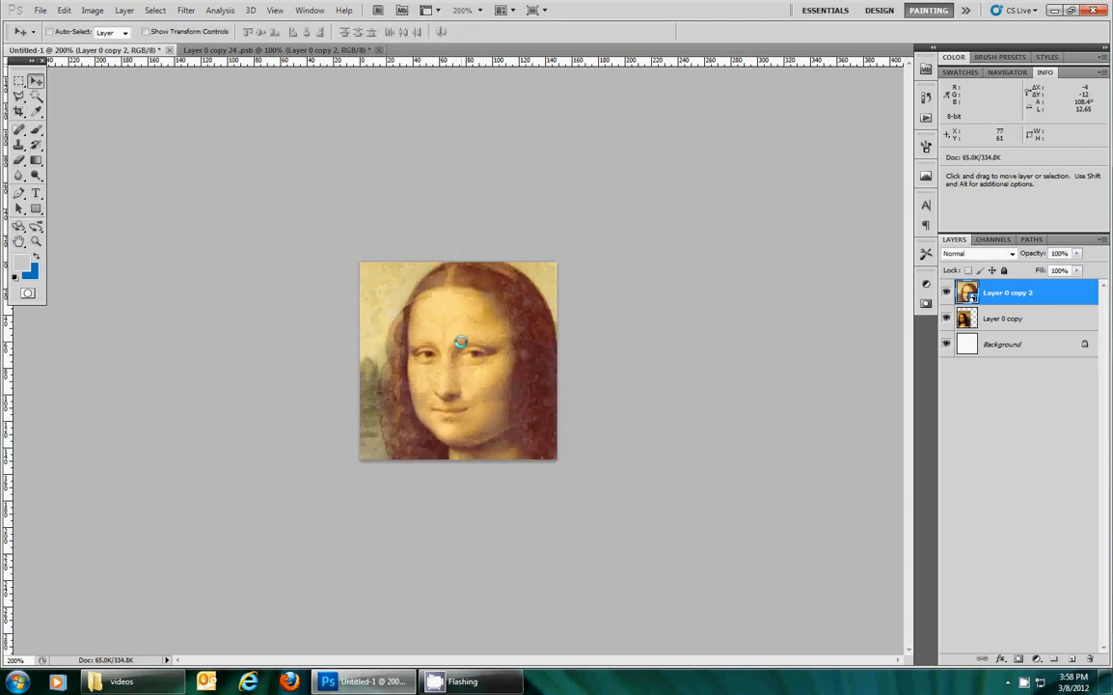
key("ctrl+t")
left_click_drag(306, 204, 346, 259)
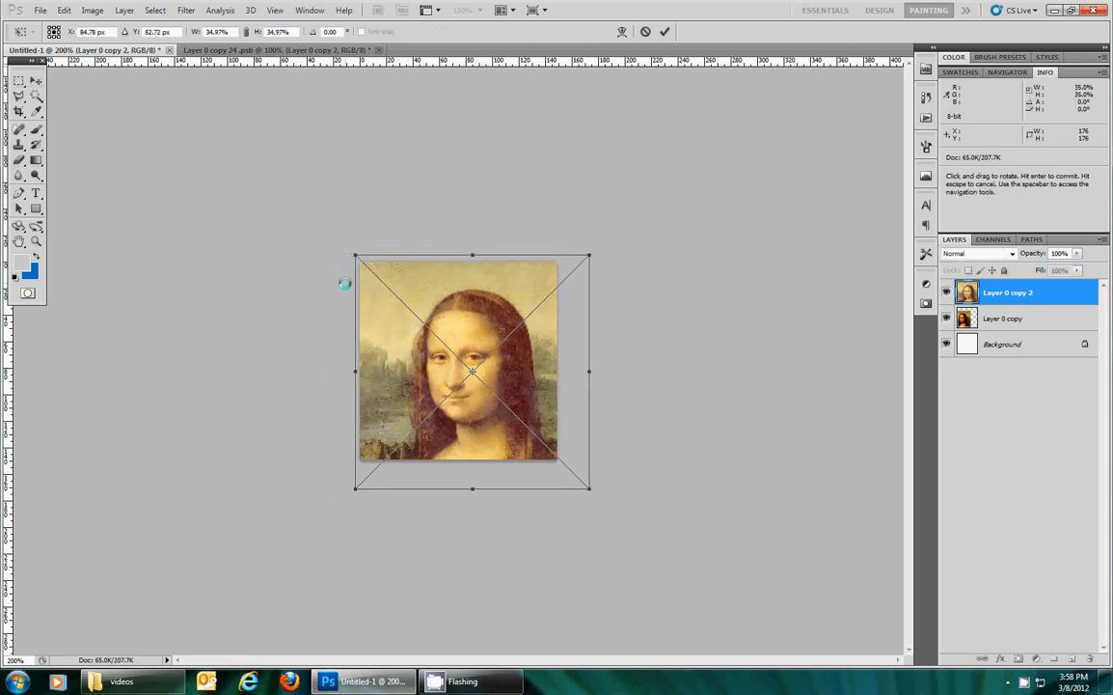